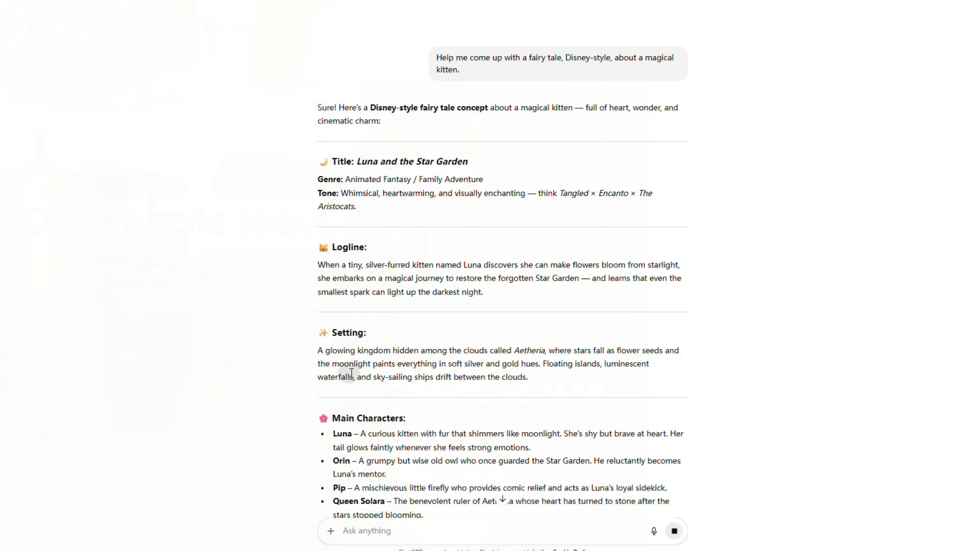
Scroll down to the end of ChatGPT's fairy-tale reply
scroll(457, 367, "down", 14)
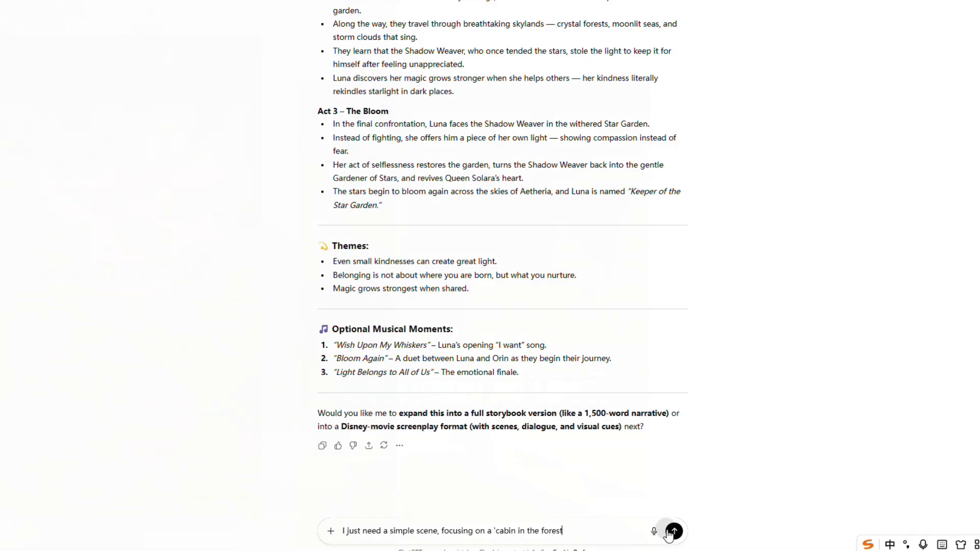
Send the simple forest-cabin scene request and scroll through ChatGPT's generated scene
left_click(675, 532)
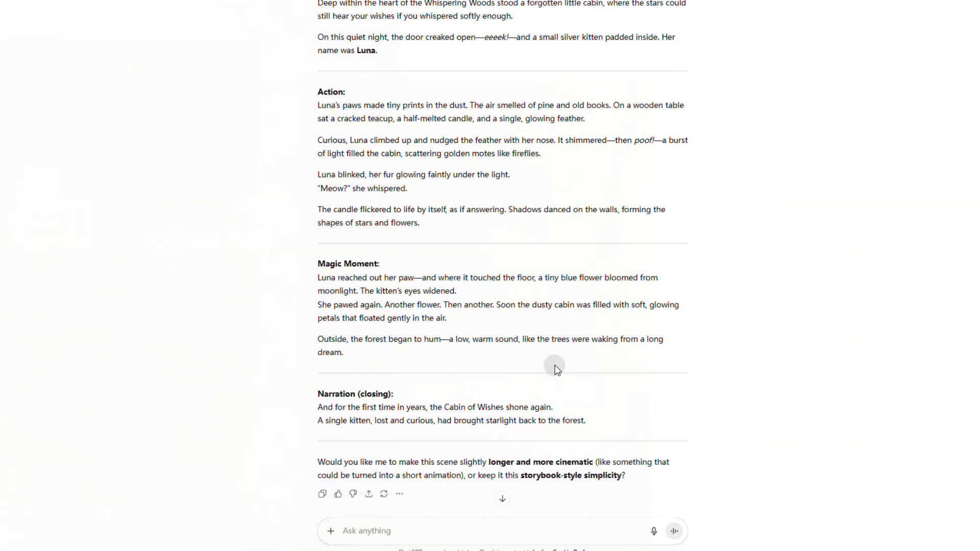
scroll(557, 369, "down", 1)
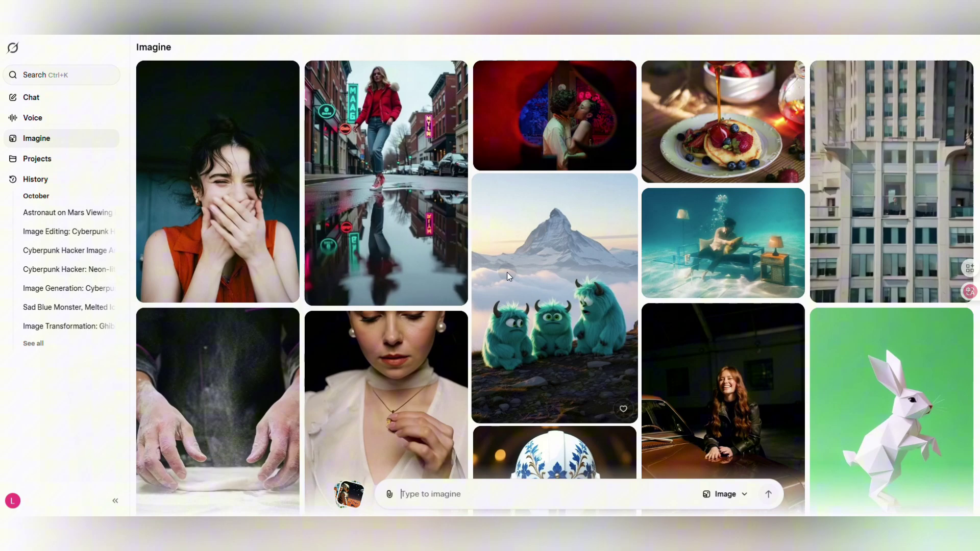
Switch off Enable Automatic Video Generation in Grok Imagine's Behavior settings
scroll(507, 275, "down", 1)
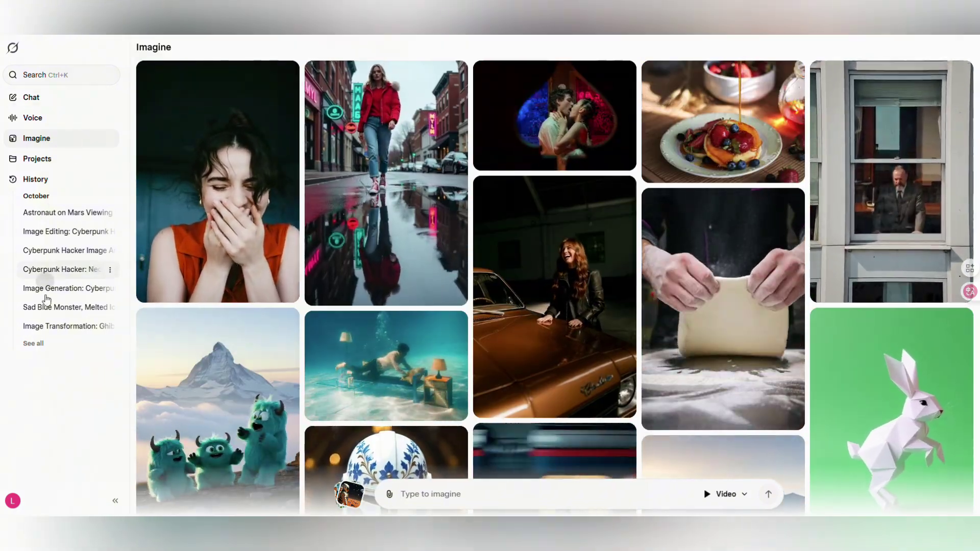
left_click(115, 501)
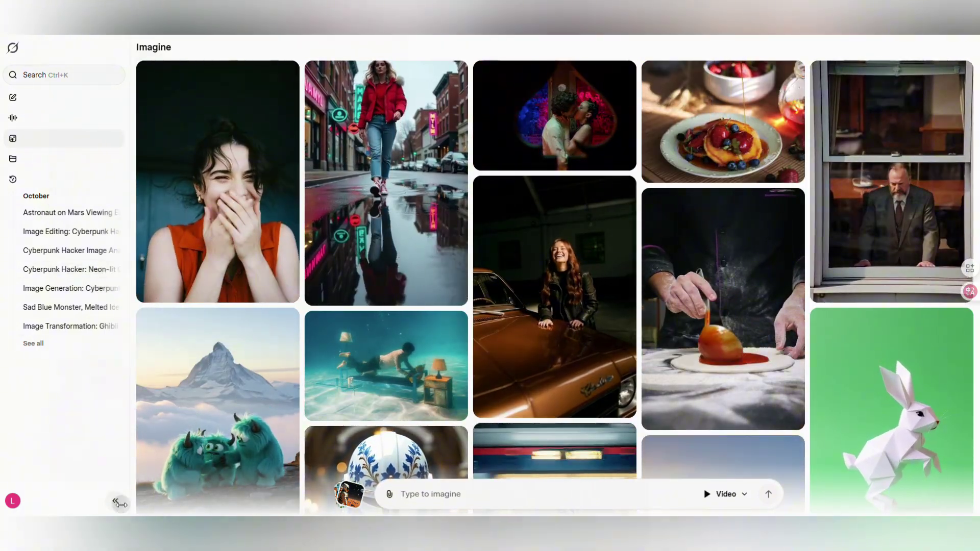
left_click(11, 502)
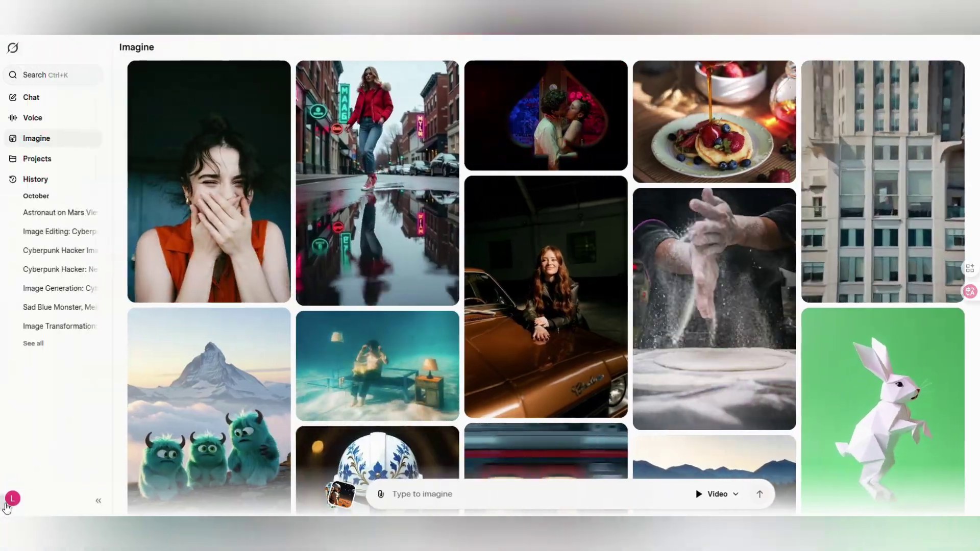
left_click(10, 502)
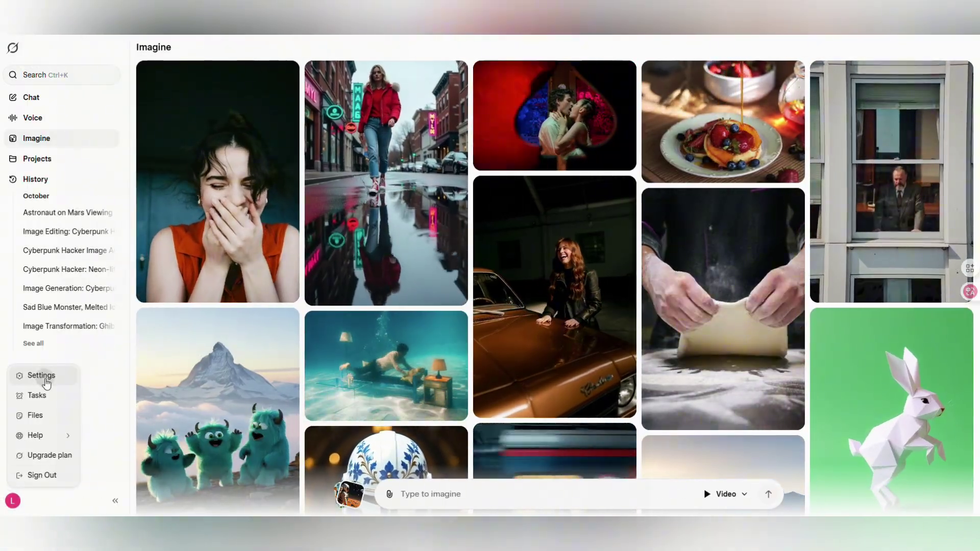
left_click(42, 376)
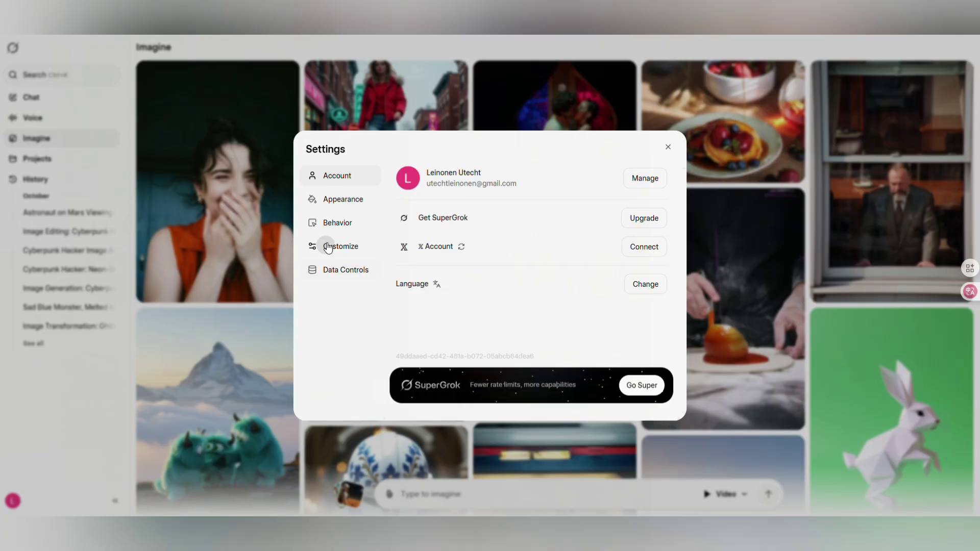
left_click(336, 231)
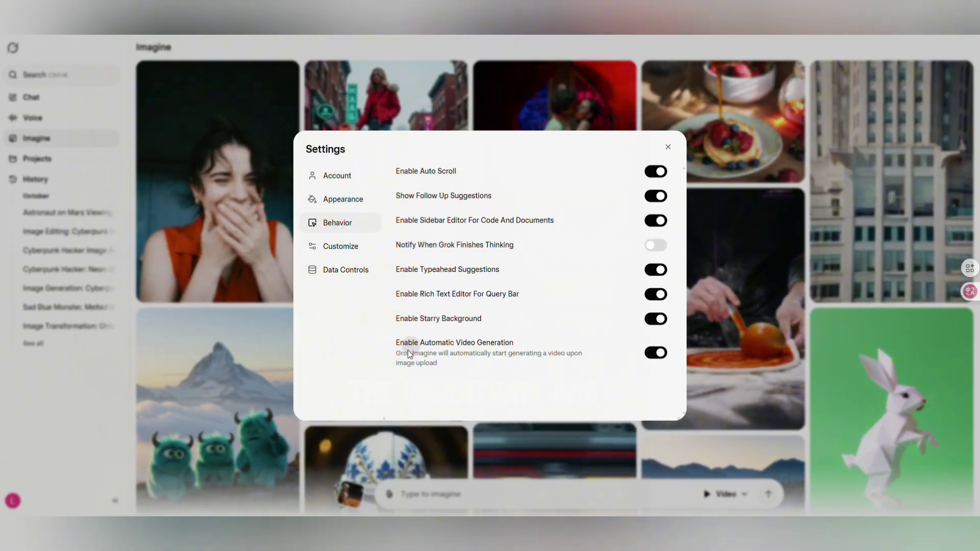
left_click_drag(397, 339, 521, 372)
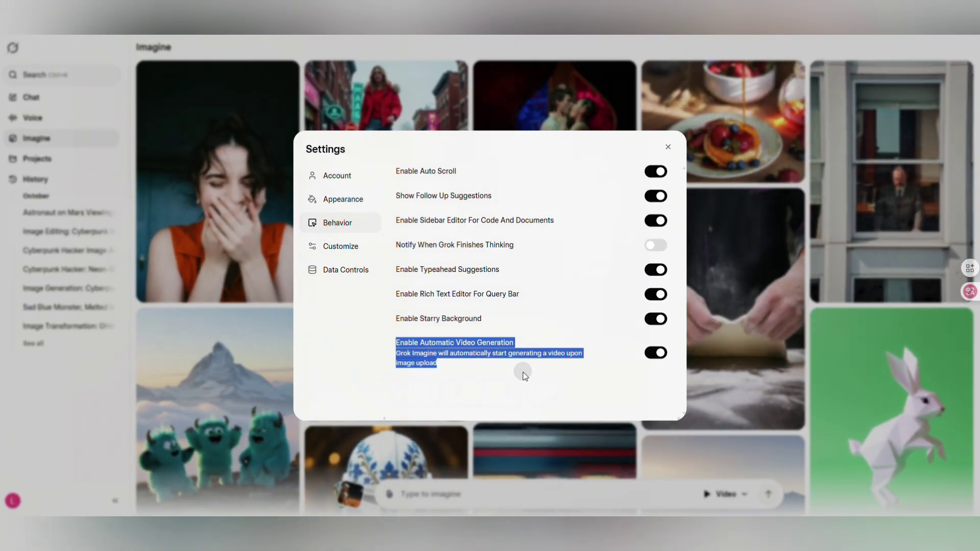
left_click(656, 353)
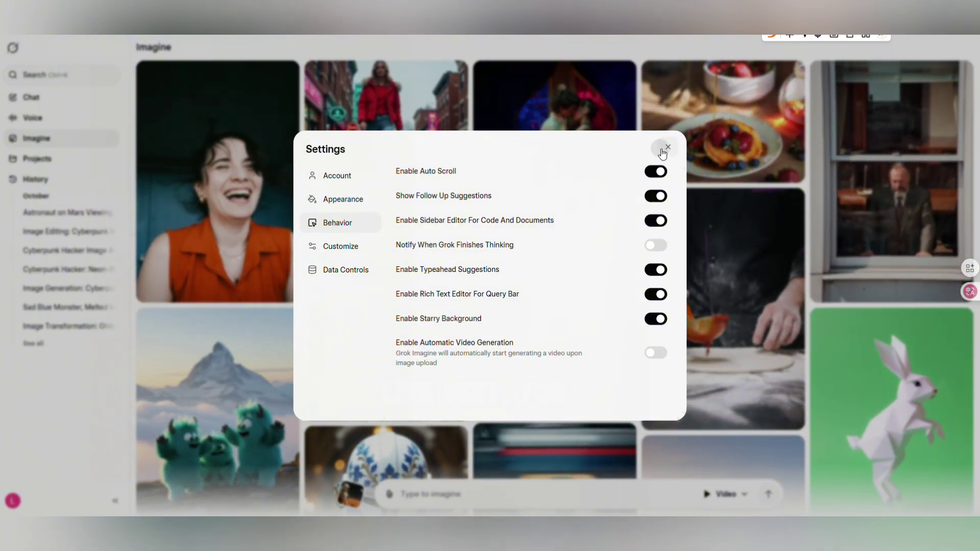
Close the settings dialog and scroll through the Imagine feed
left_click(669, 147)
scroll(662, 192, "down", 5)
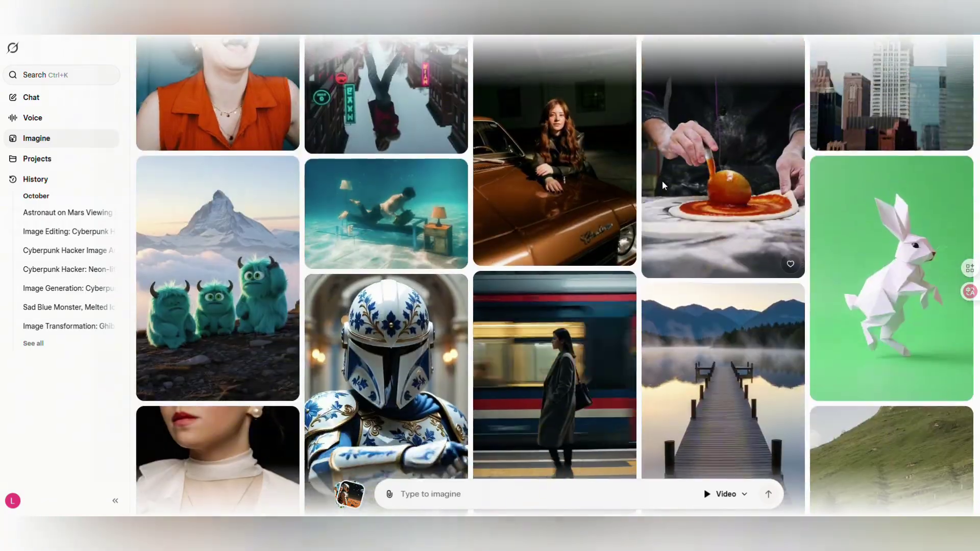
scroll(661, 191, "down", 10)
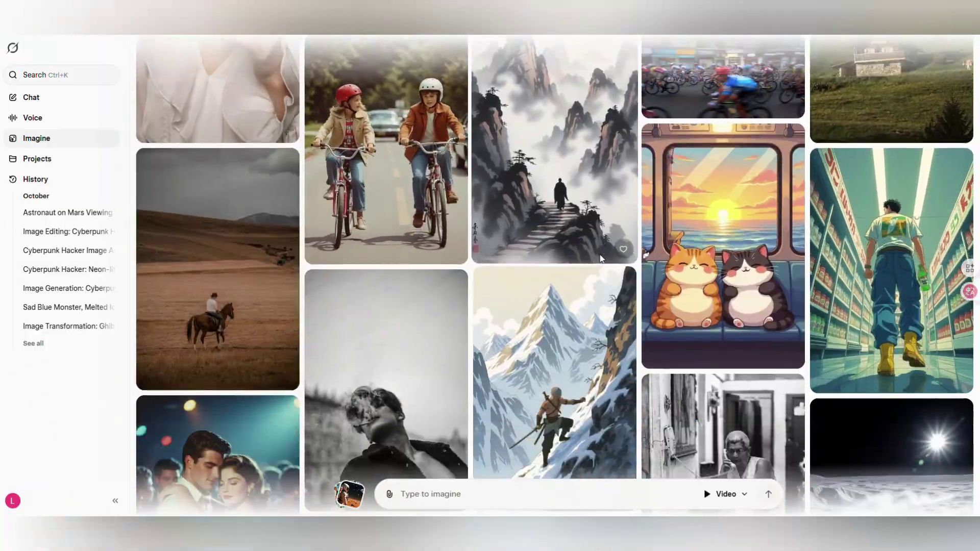
scroll(601, 261, "down", 2)
scroll(740, 331, "up", 4)
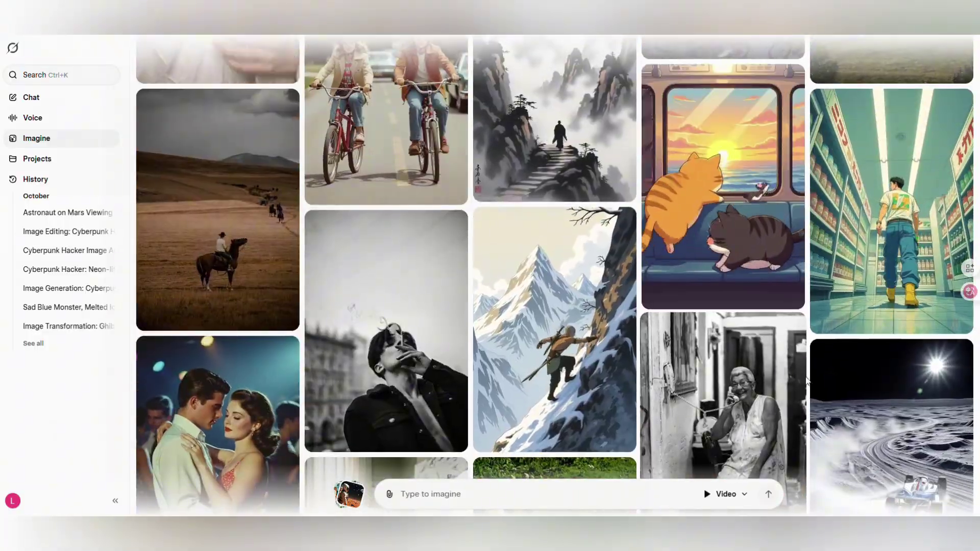
scroll(876, 403, "up", 5)
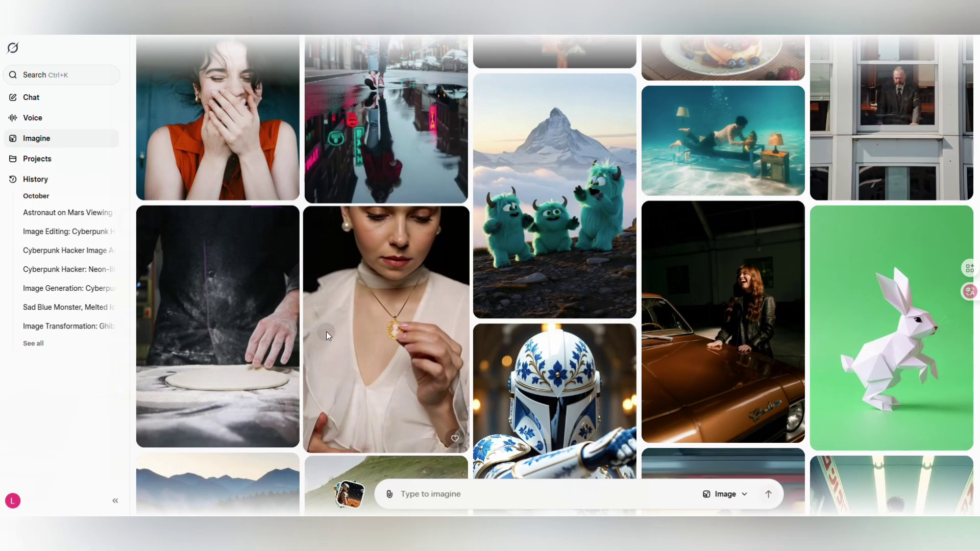
Generate images from the pasted silver-kitten, glowing-collar, misty firefly-forest prompt
left_click(448, 497)
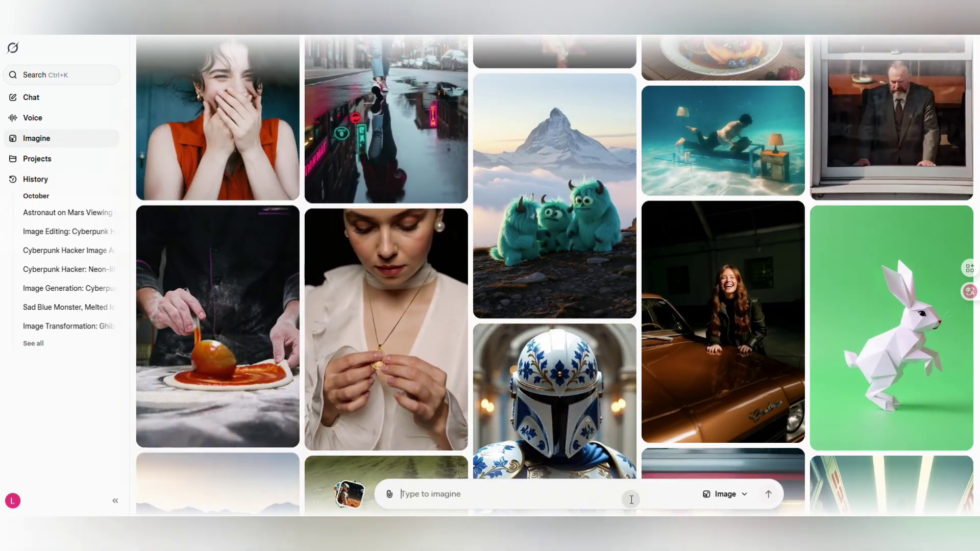
type("A small silver kitten with moonlit fur and bright blue eyes, wearing a softly glowing collar, walks through a misty night forest filled with fireflies and silver ferns. Gentle moonlight filters through tall trees, cinematic Disney style, soft magical atmosphere")
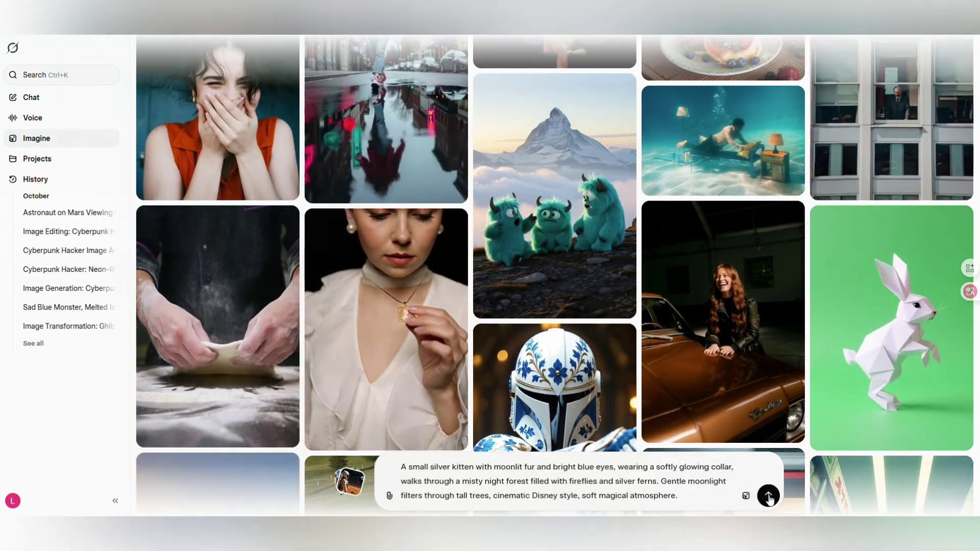
left_click(768, 494)
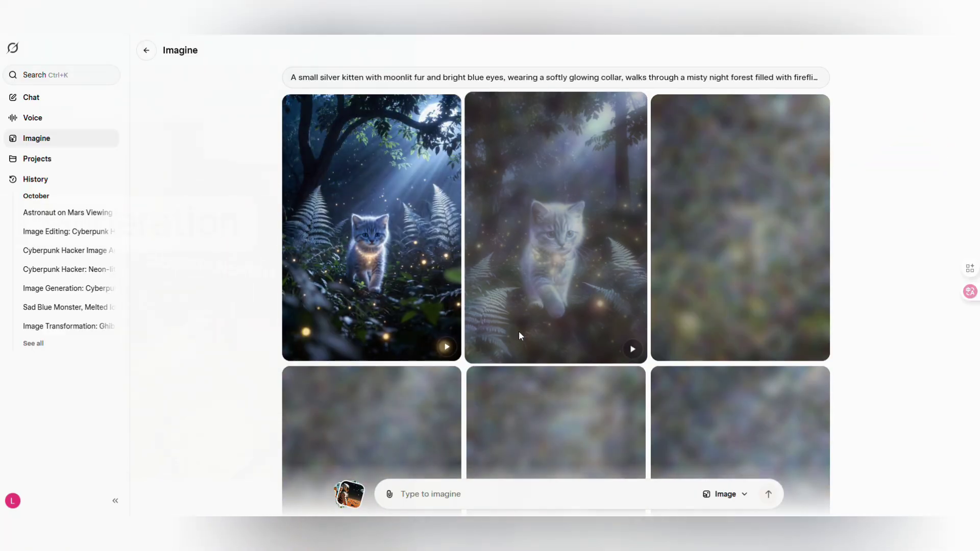
scroll(588, 314, "down", 3)
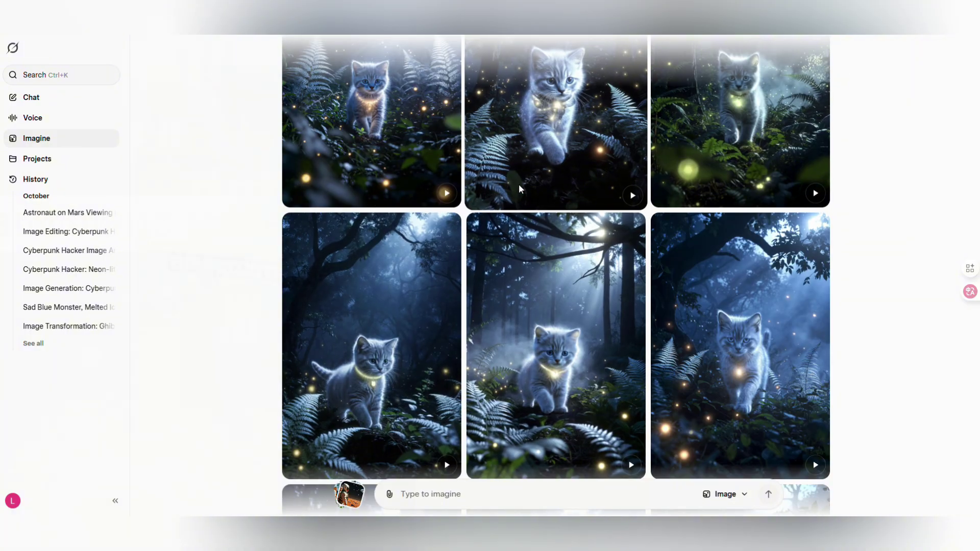
Set Grok Imagine's image aspect ratio to 3:2
left_click(740, 498)
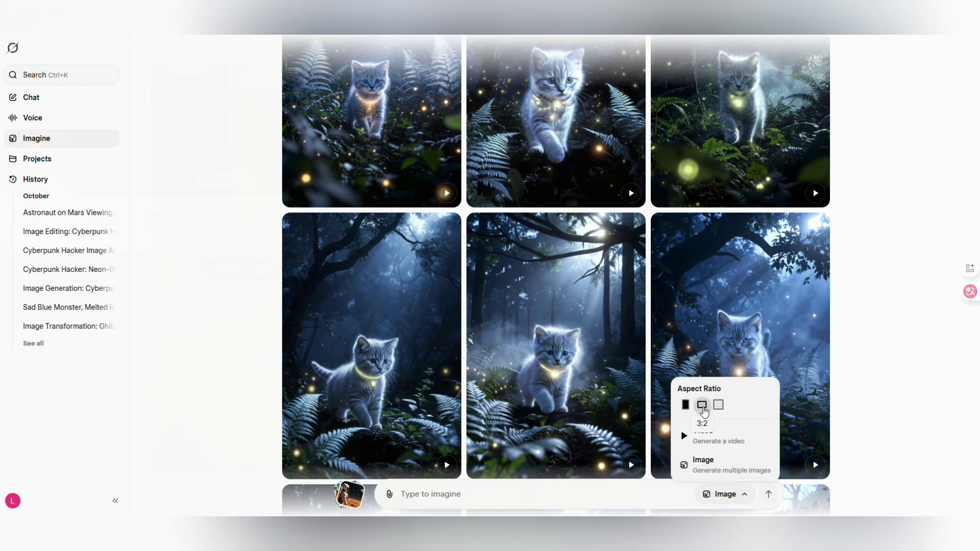
left_click(702, 406)
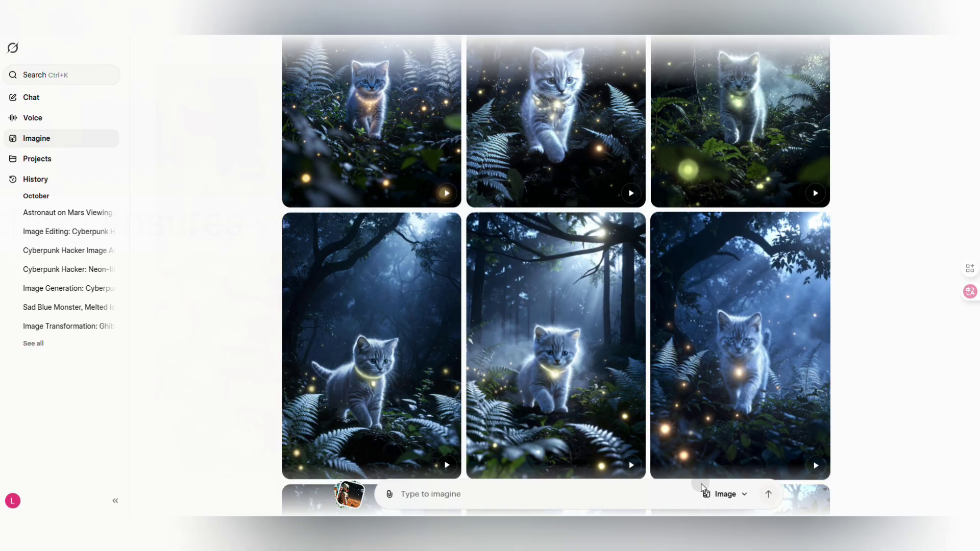
left_click(740, 494)
left_click(744, 498)
Generate a new 3:2 batch from the pasted kitten prompt and review the results
left_click(510, 499)
type("A small silver kitten with moonlit fur and bright blue eyes, wearing a softly glowing collar, walks through a misty night forest filled with fireflies and silver ferns. Gentle moonlight filters through tall trees, cinematic Disney style, soft magical atmosphere.")
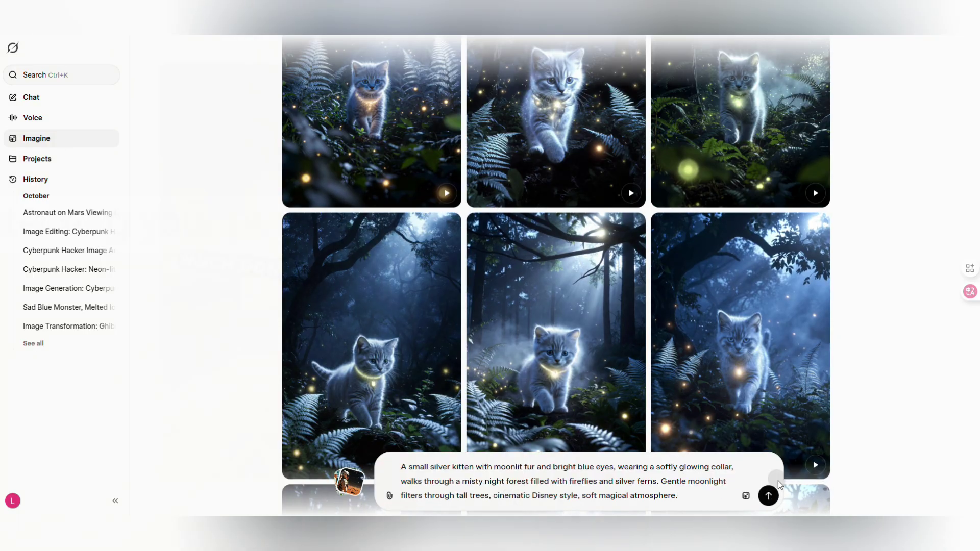
left_click(768, 496)
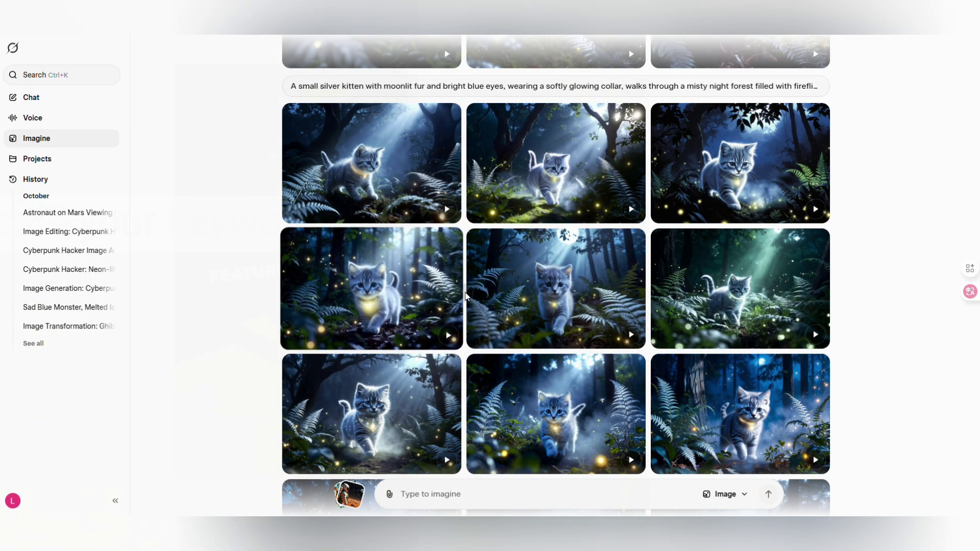
scroll(613, 357, "down", 3)
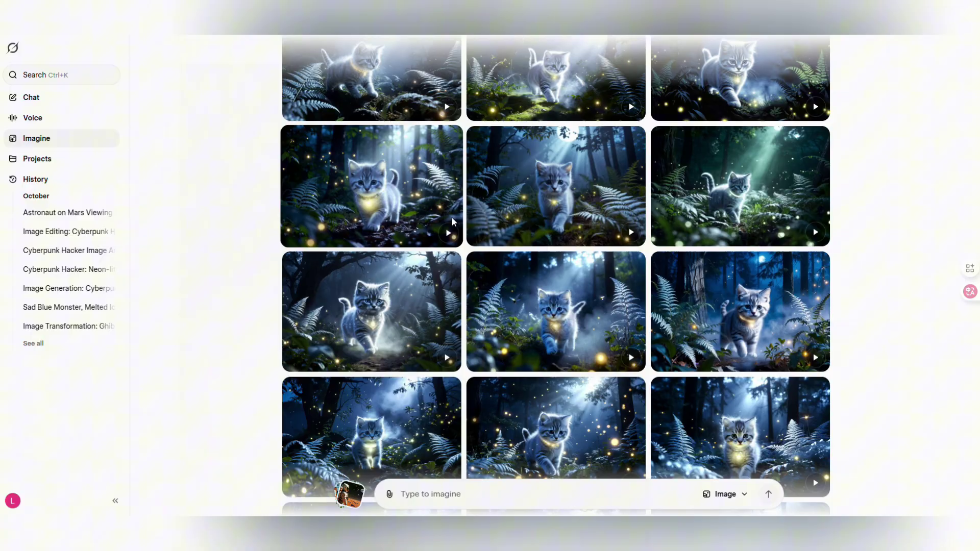
scroll(535, 269, "up", 1)
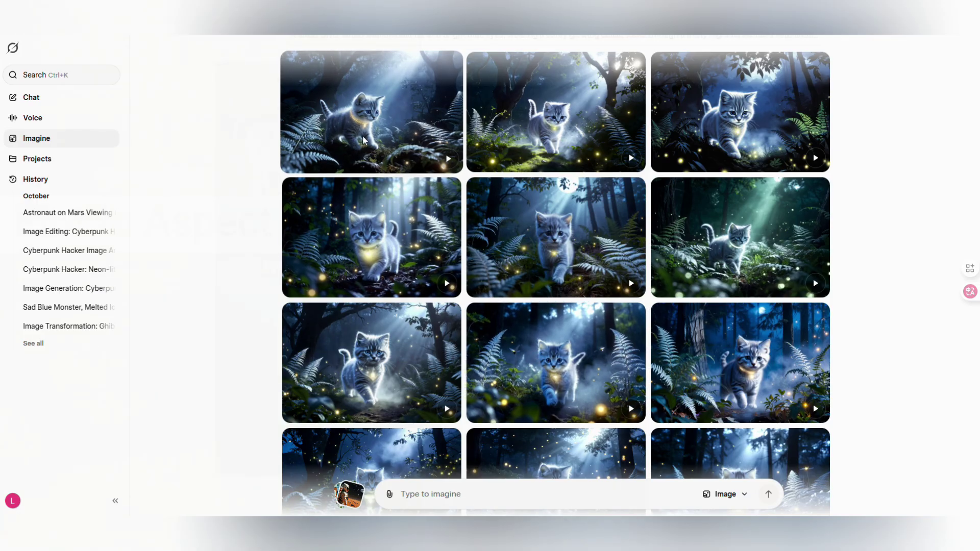
scroll(394, 303, "up", 2)
scroll(543, 277, "up", 1)
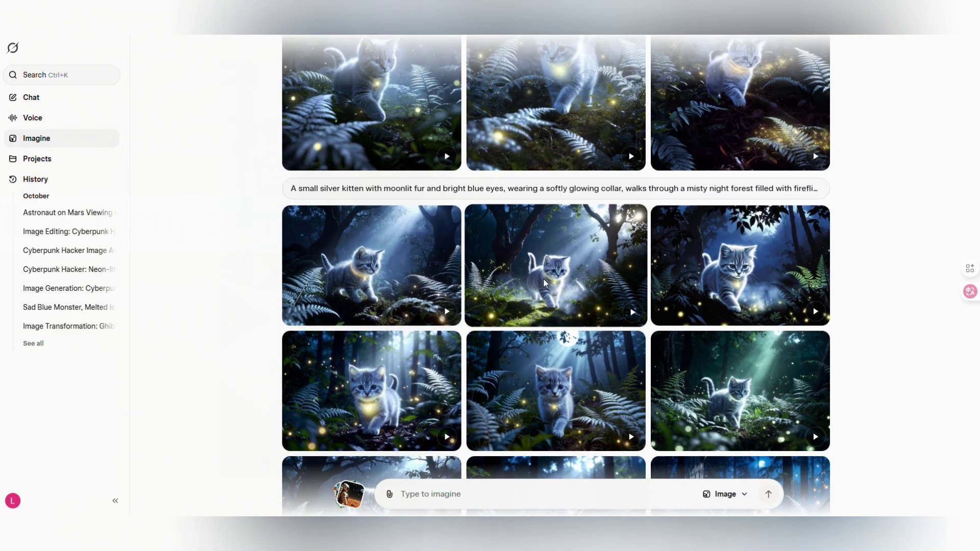
scroll(543, 277, "down", 3)
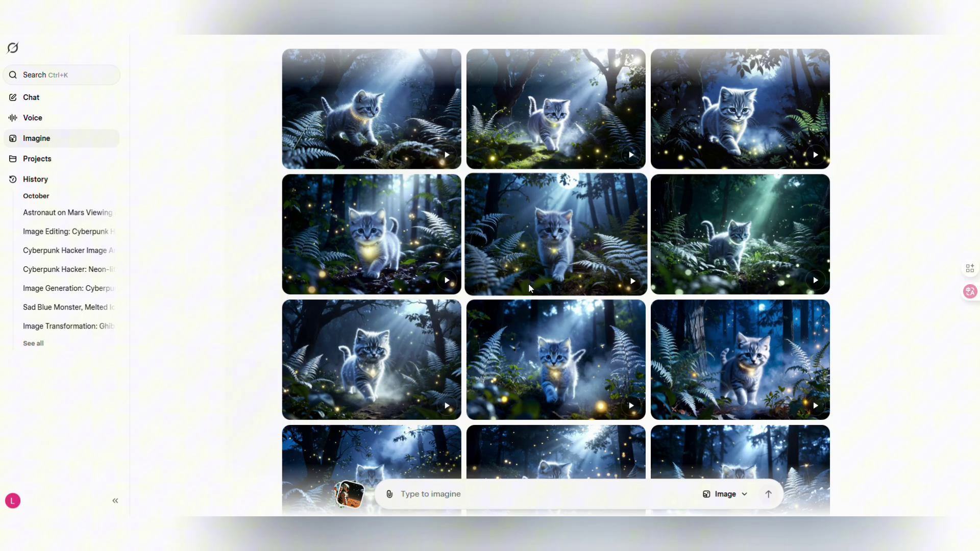
scroll(529, 283, "down", 1)
scroll(776, 57, "down", 2)
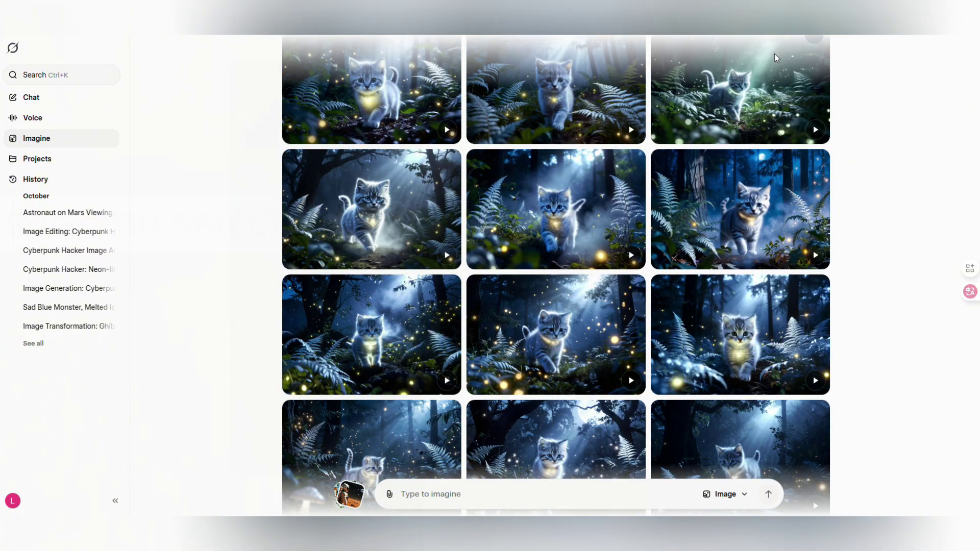
Turn the chosen kitten image into a video of it walking through the firefly forest
left_click(562, 347)
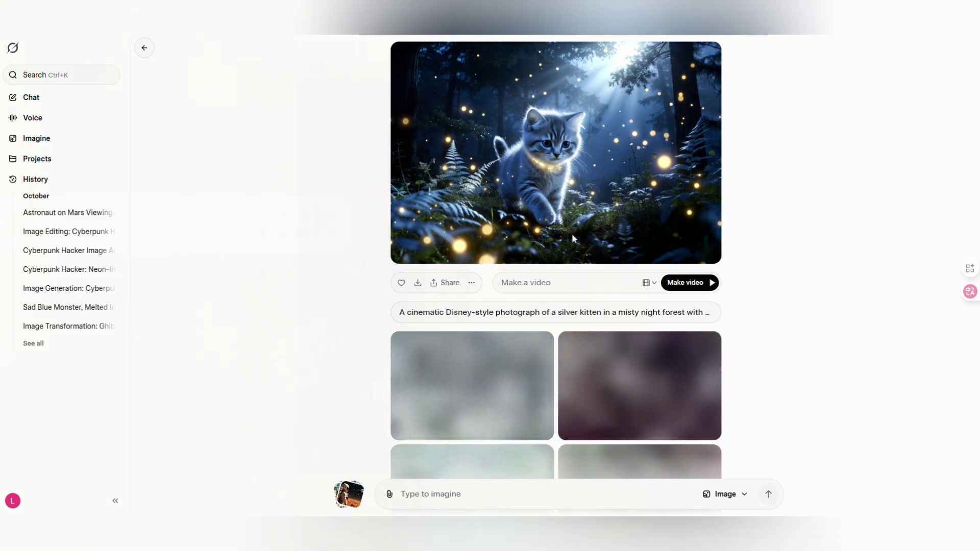
left_click(563, 283)
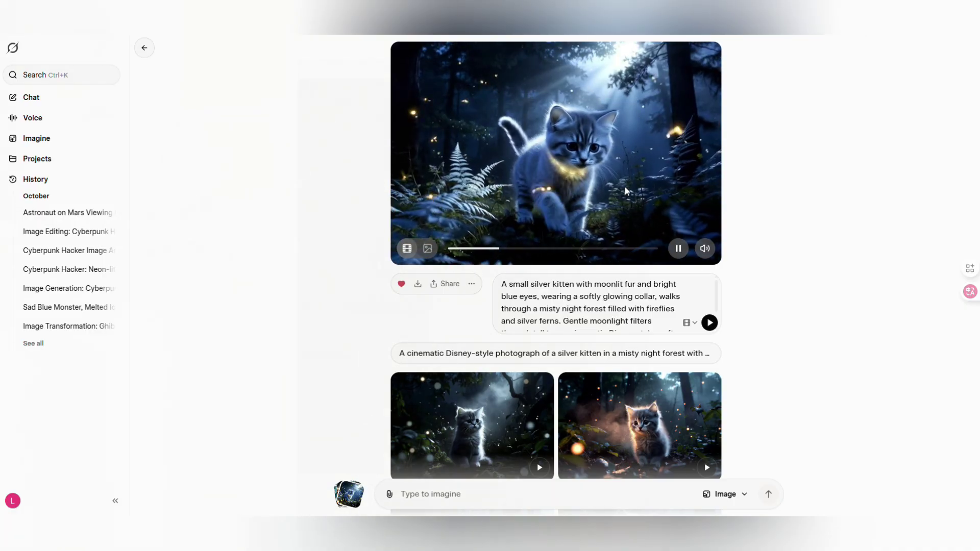
left_click(710, 323)
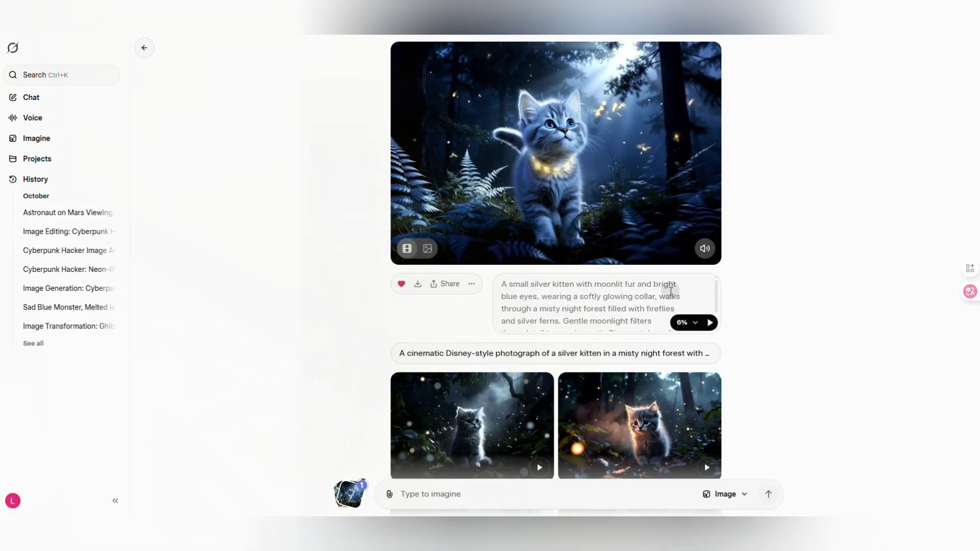
left_click(709, 322)
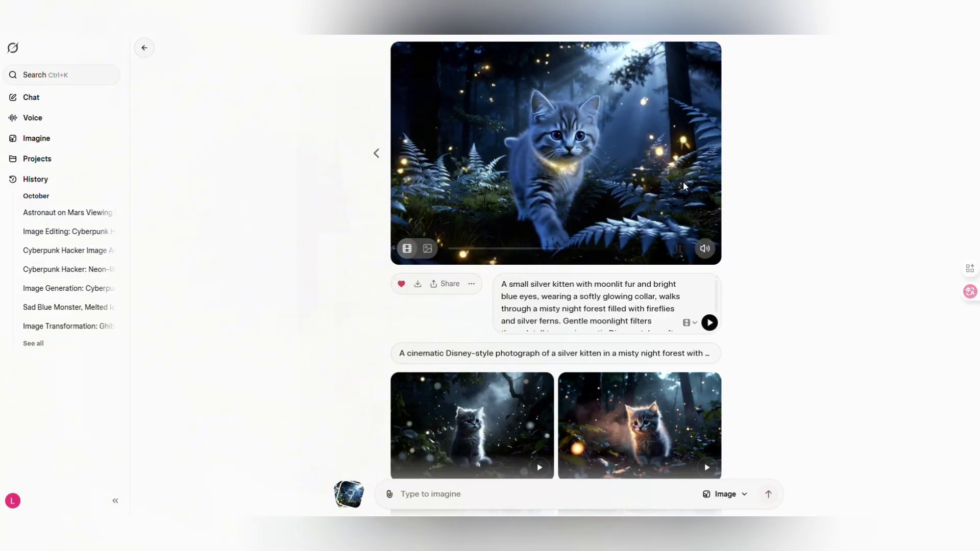
Pause the kitten video, copy its current frame, and return to the Imagine gallery
scroll(644, 246, "down", 1)
scroll(645, 245, "down", 5)
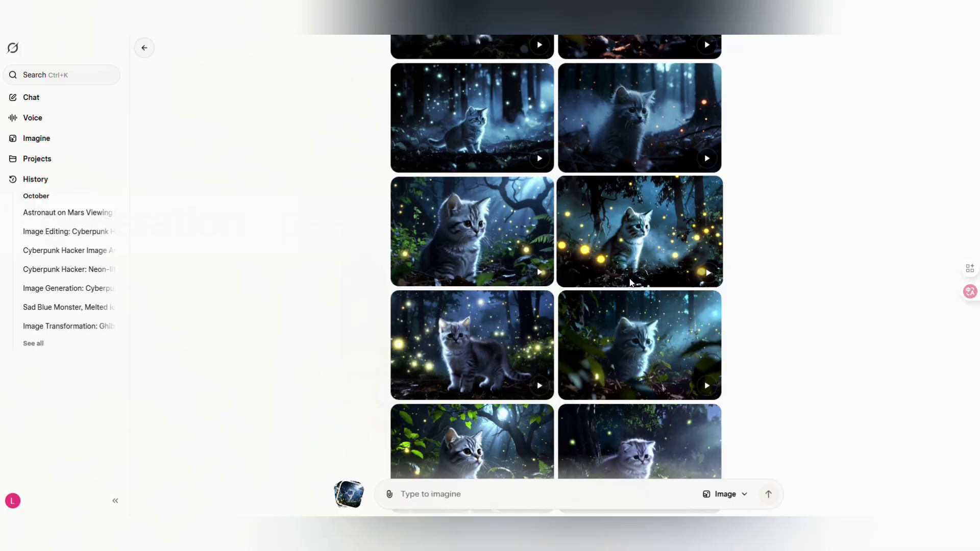
scroll(628, 255, "up", 5)
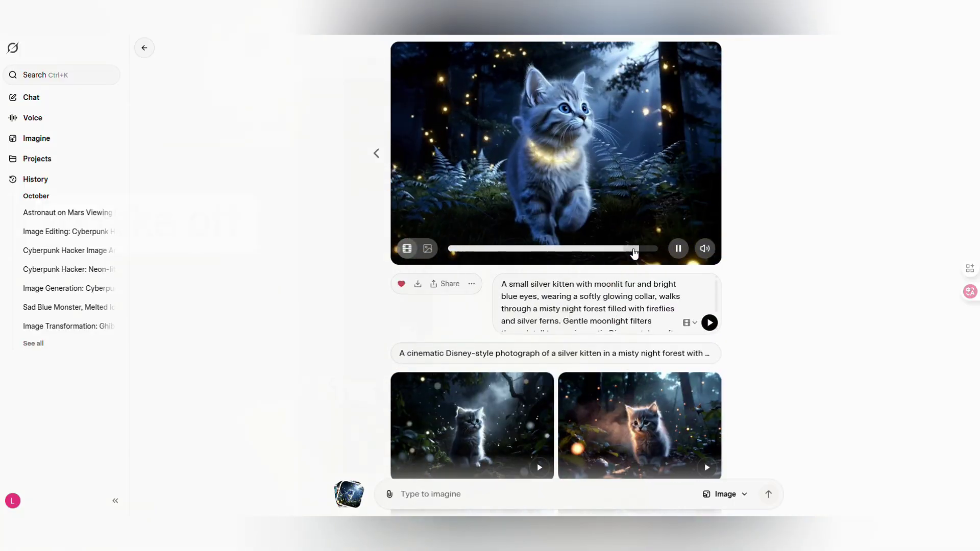
left_click(676, 249)
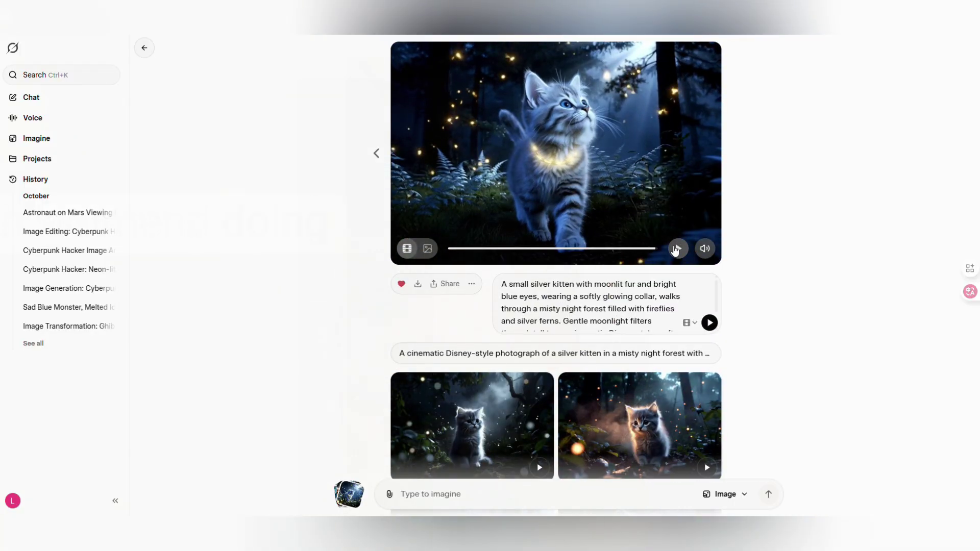
right_click(568, 129)
left_click(628, 222)
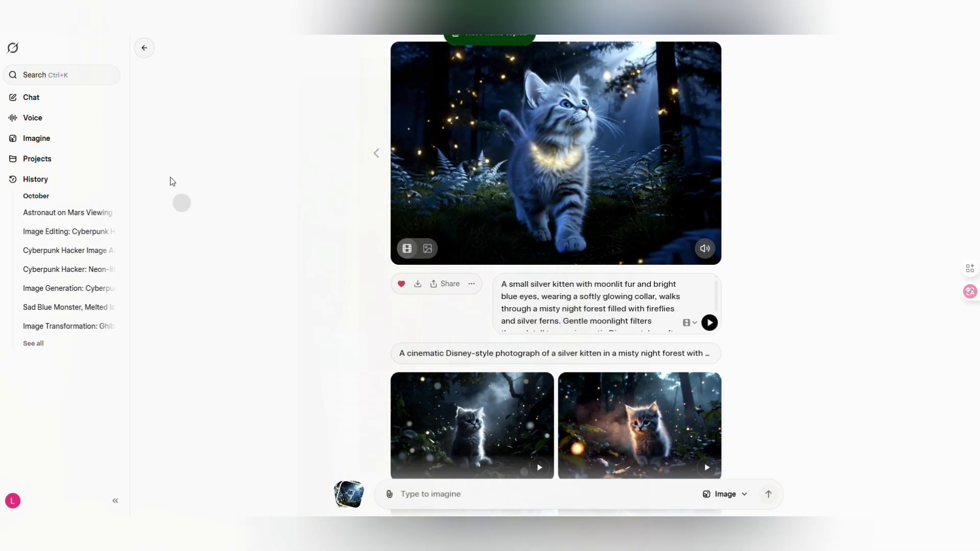
left_click(144, 49)
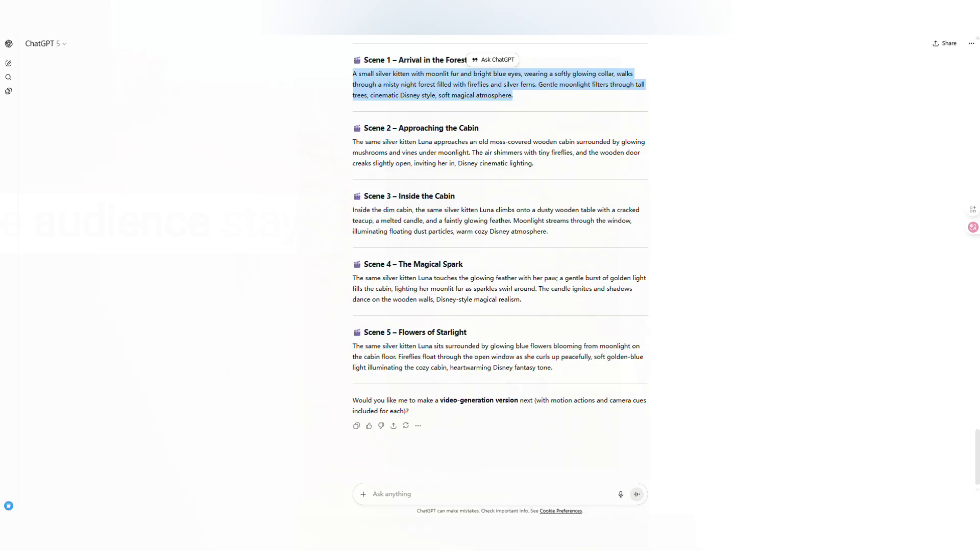
Copy ChatGPT's Scene 2 'Approaching the Cabin' paragraph and paste it as Grok's video prompt
left_click_drag(356, 142, 533, 163)
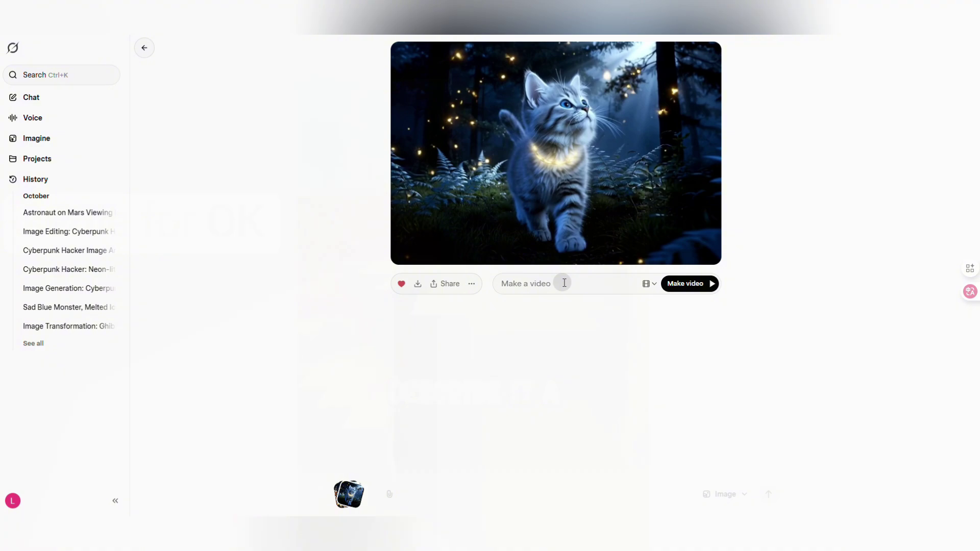
left_click(562, 290)
key("ctrl+v")
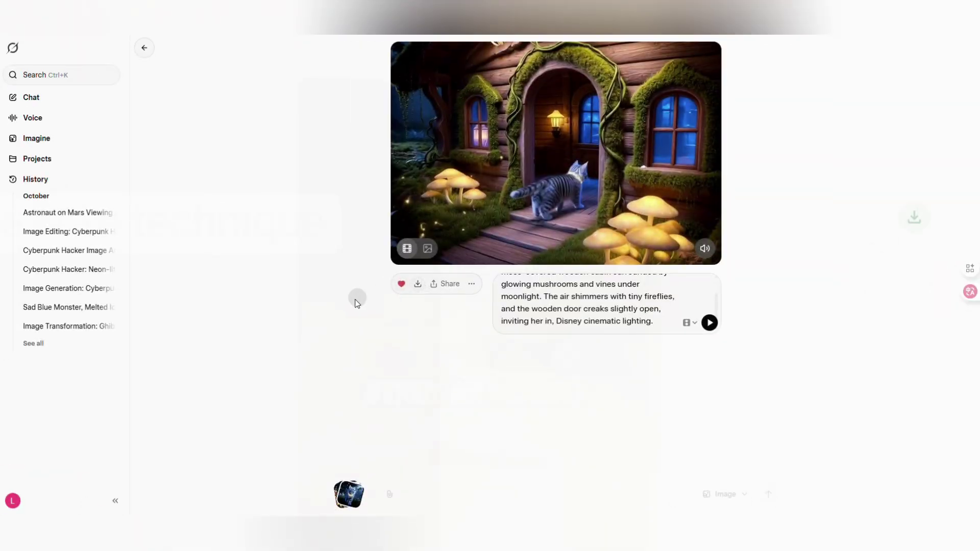
Reuse the cabin video's frame with the next scene prompt, then grab the narration and open AI Studio
right_click(546, 140)
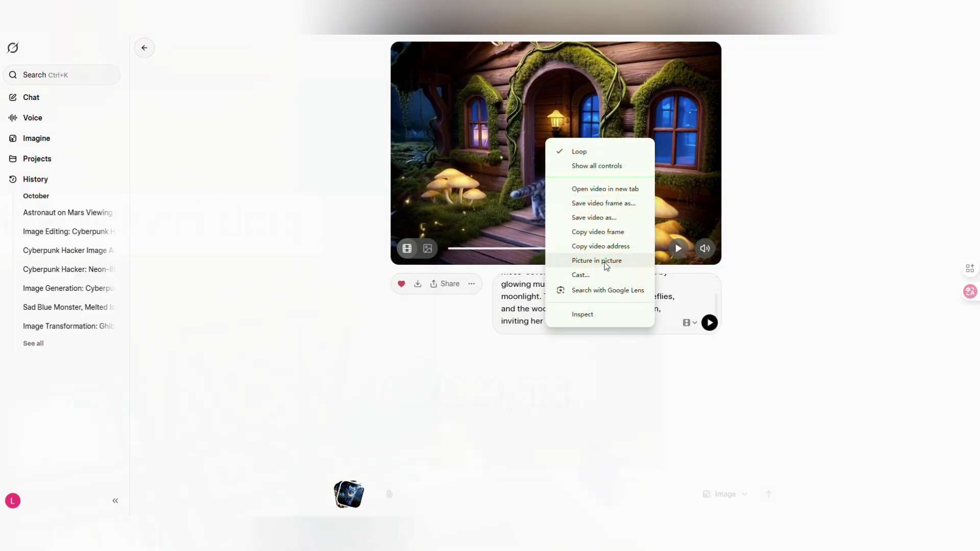
left_click(590, 233)
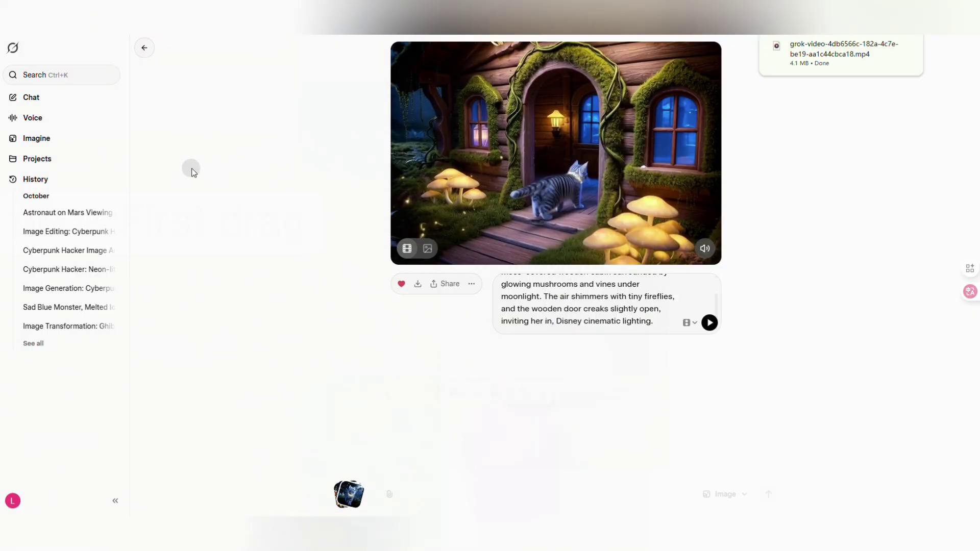
left_click(144, 47)
key("ctrl+v")
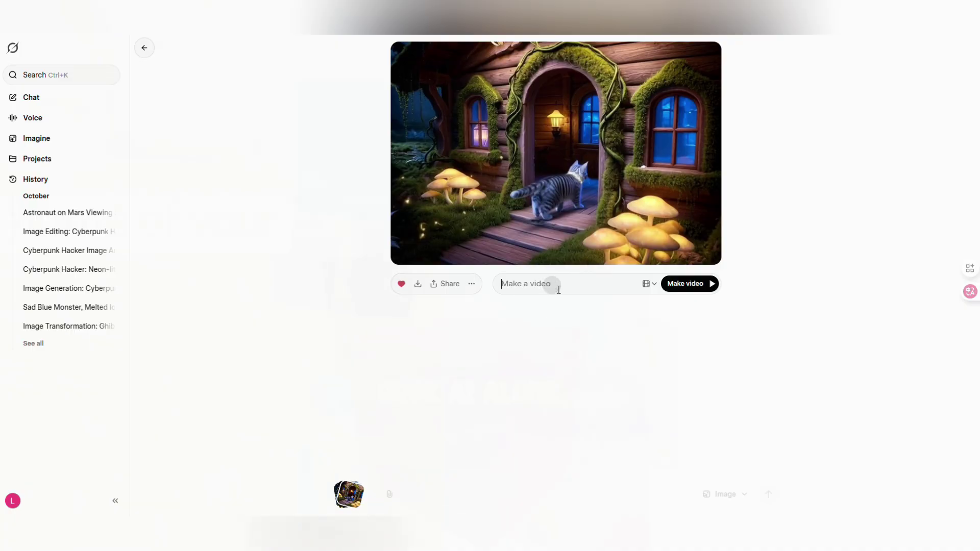
key("ctrl+v")
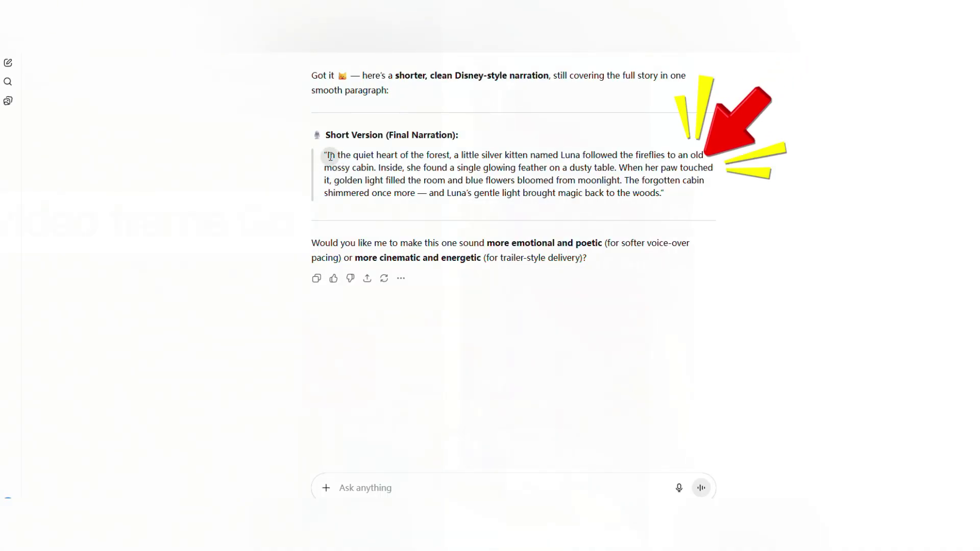
left_click_drag(328, 155, 662, 194)
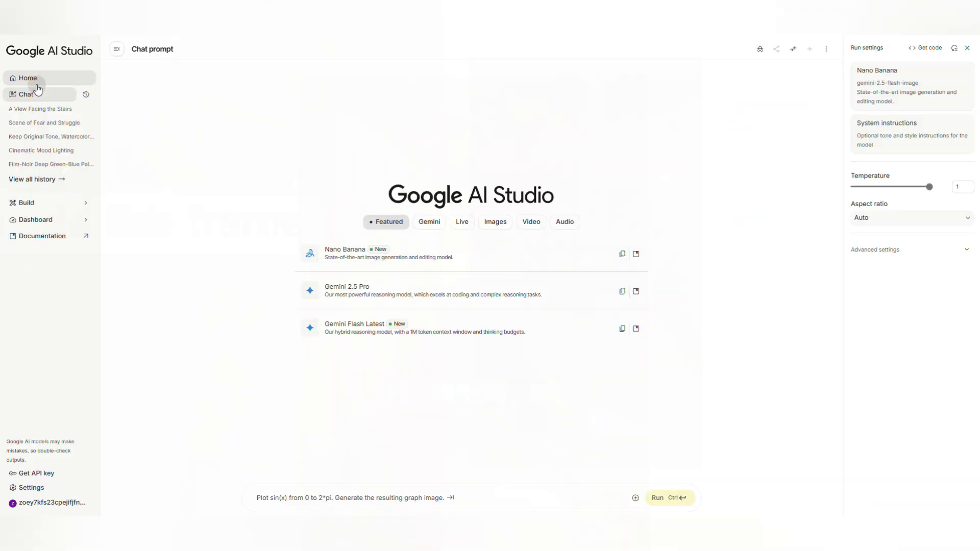
left_click(303, 69)
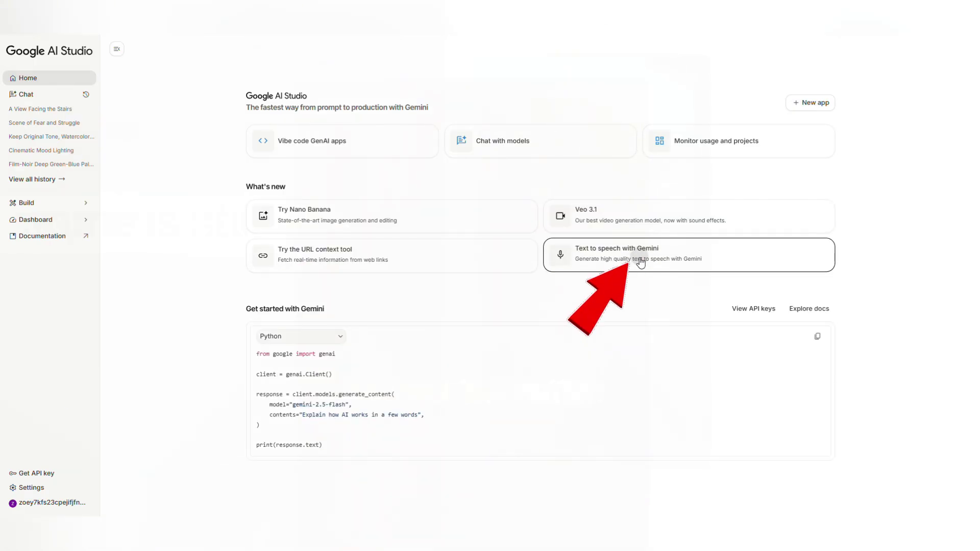
Set up single-speaker text-to-speech with voice Zephyr and paste Luna's story narration as the text
left_click(641, 261)
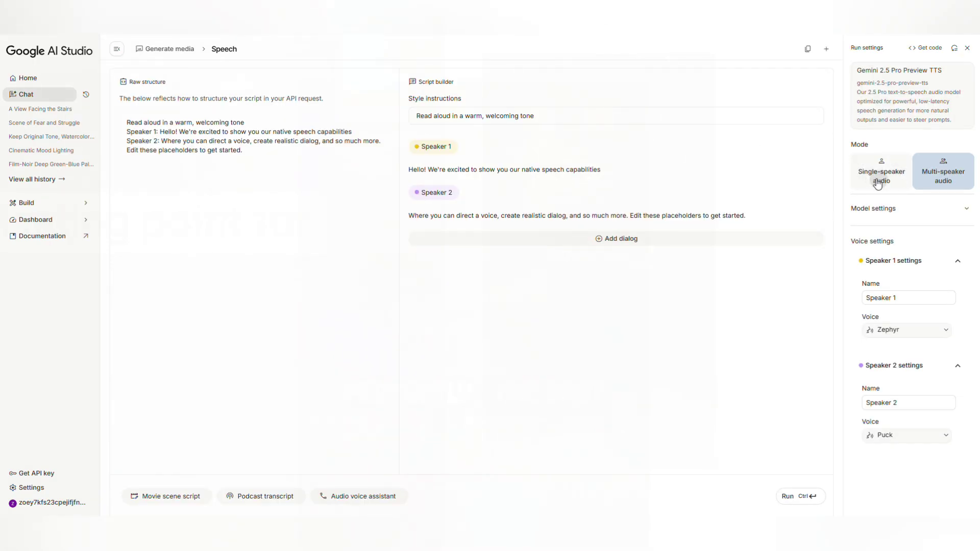
left_click(879, 181)
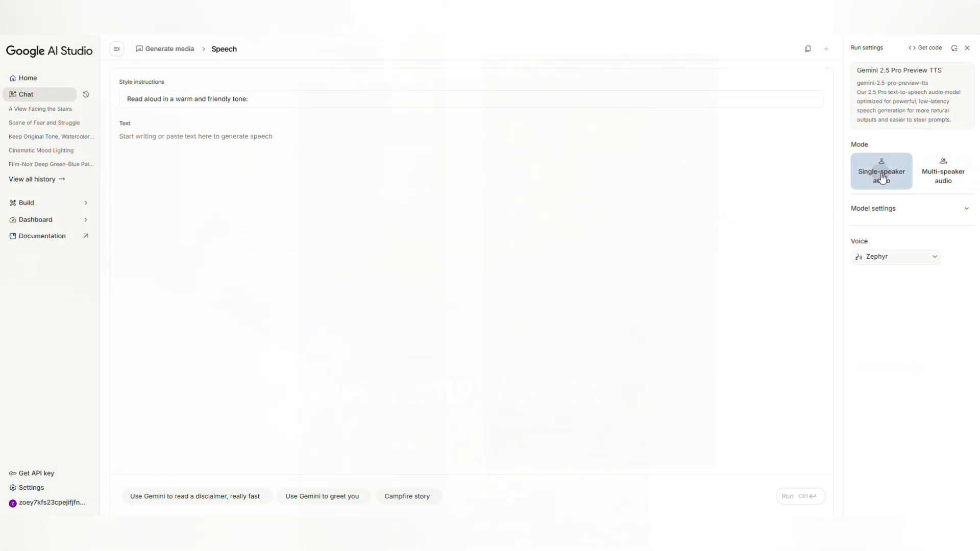
left_click(880, 262)
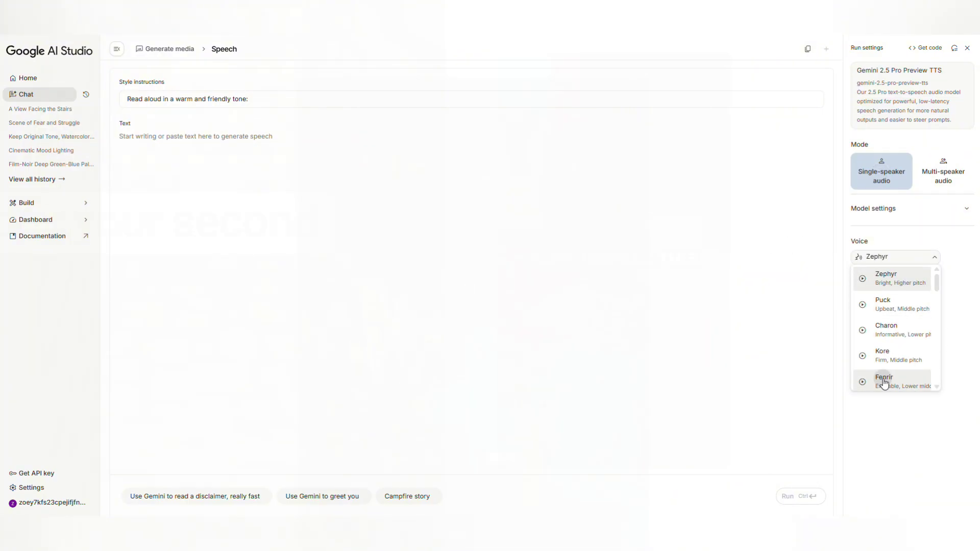
left_click(885, 280)
left_click(181, 150)
key("ctrl+v")
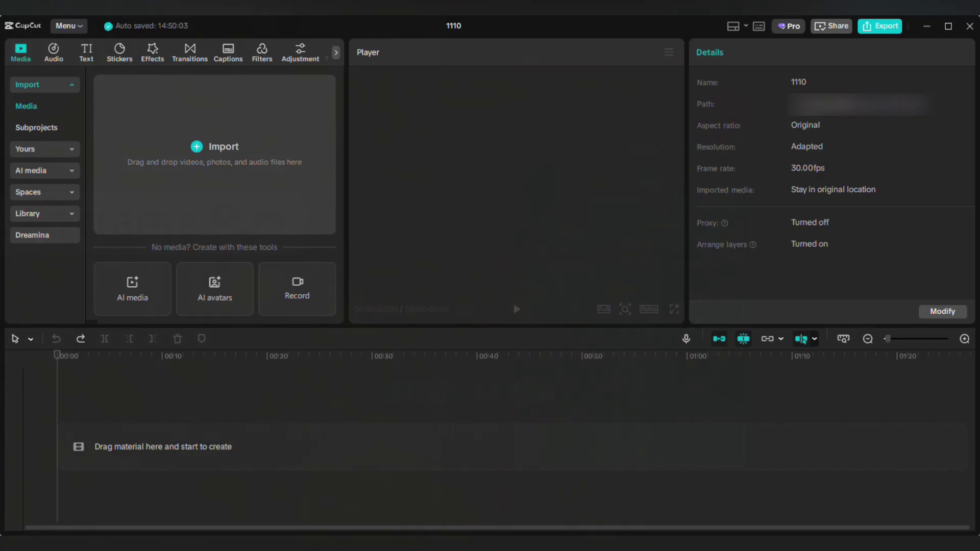
Add the download.wav narration, split it with Ctrl+B, and stagger the pieces across two audio tracks
left_click_drag(372, 350, 445, 401)
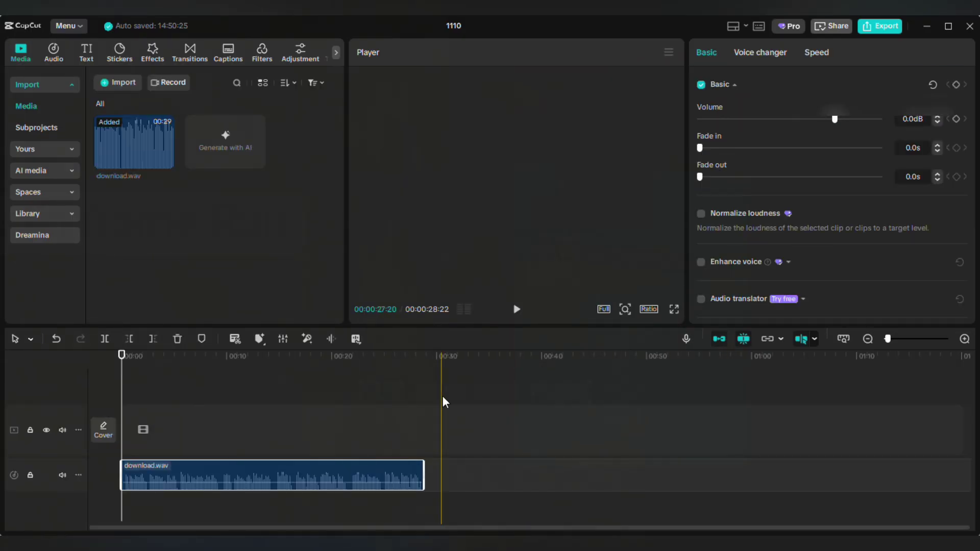
scroll(124, 461, "up", 5)
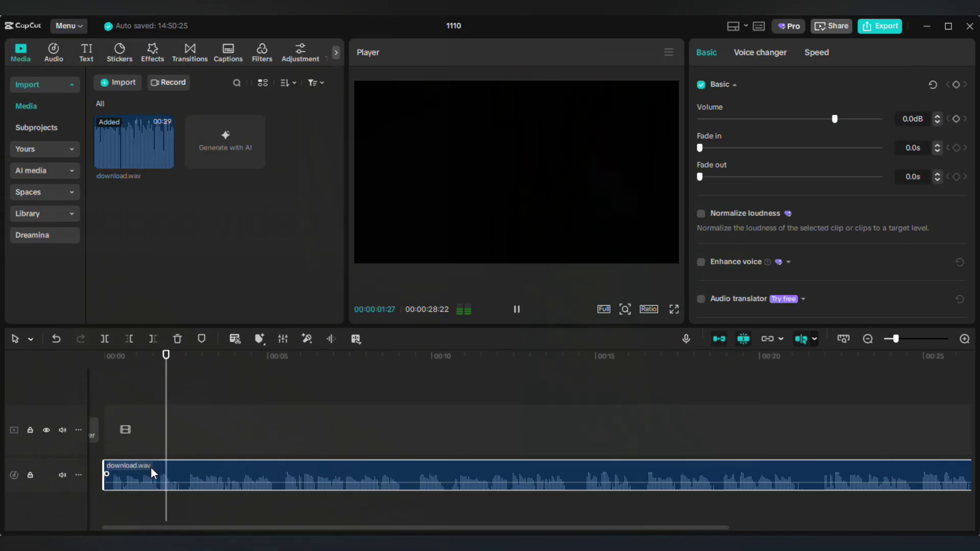
left_click_drag(296, 472, 283, 508)
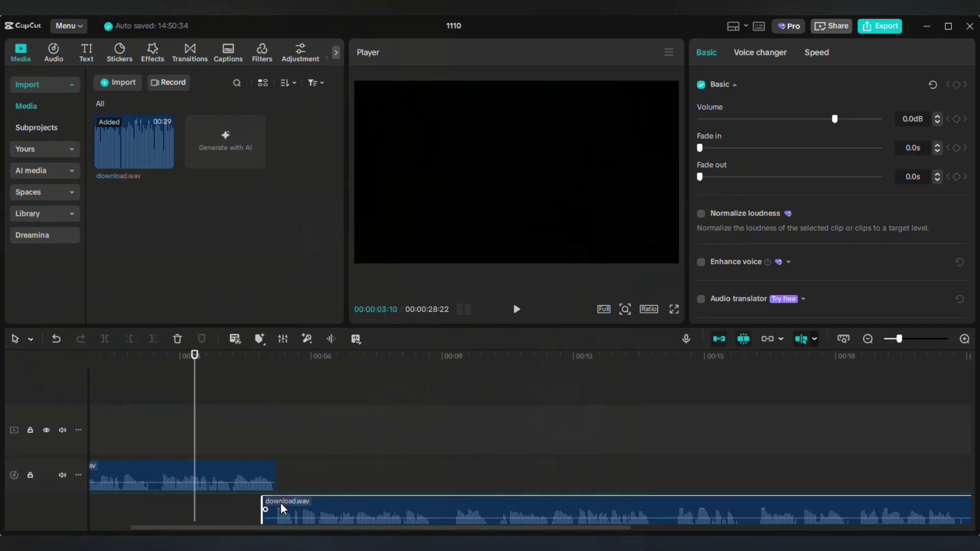
key("ctrl+b")
mouse_move(433, 462)
left_mouse_down()
mouse_move(451, 446)
mouse_move(437, 444)
left_mouse_up()
key("ctrl+b")
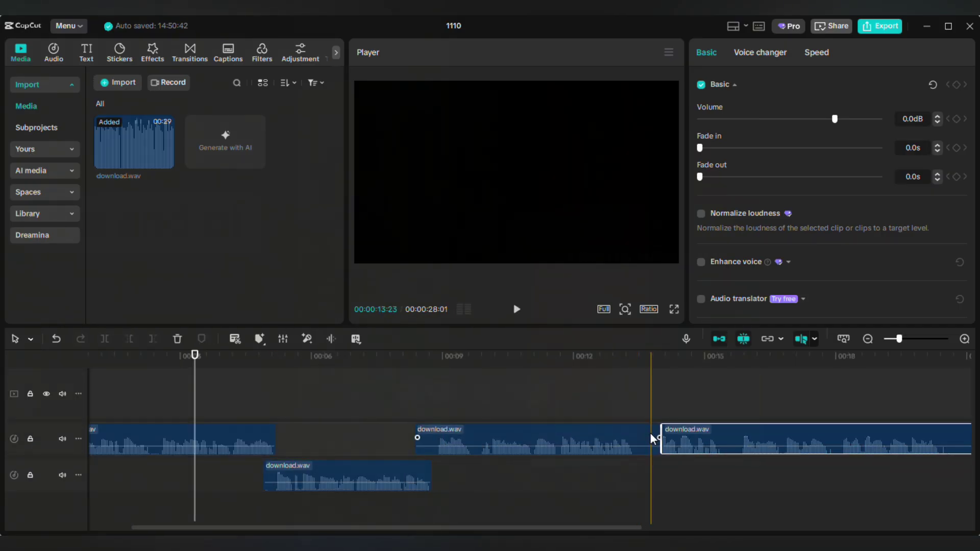
left_click_drag(682, 429, 675, 465)
left_click_drag(735, 462, 810, 470)
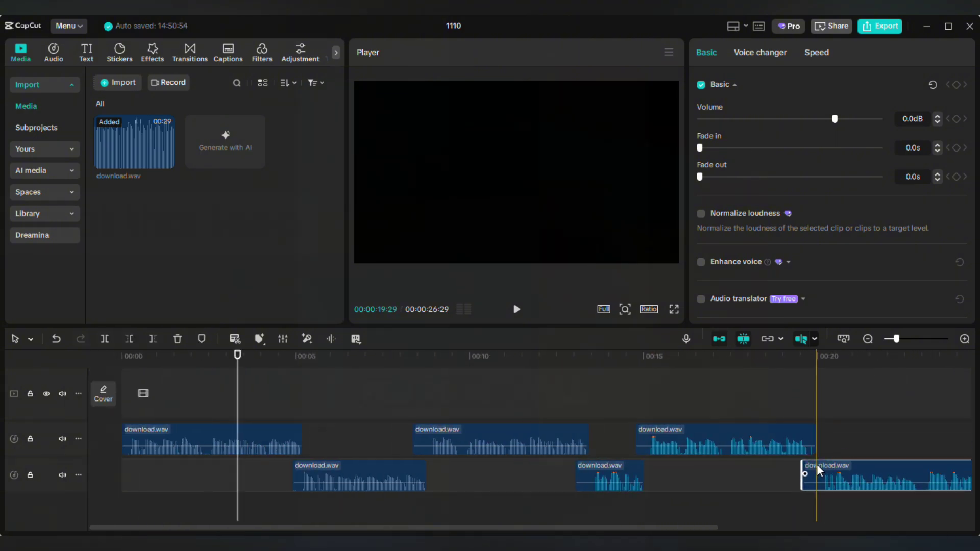
scroll(714, 480, "right", 6)
key("ctrl+b")
left_click_drag(610, 470, 607, 438)
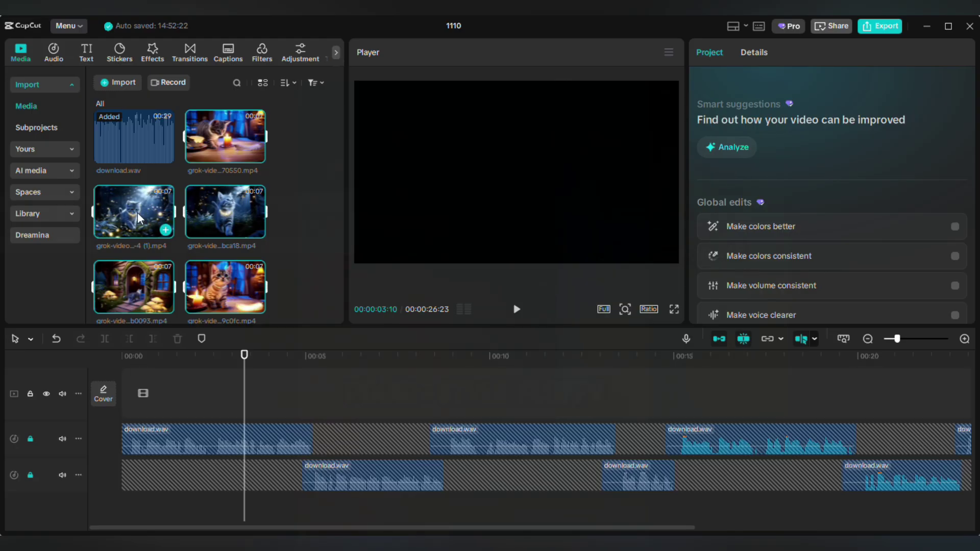
Add the firefly-forest kitten clip, set the canvas to 16:9, and scale the clip to 120%
left_click_drag(137, 219, 118, 434)
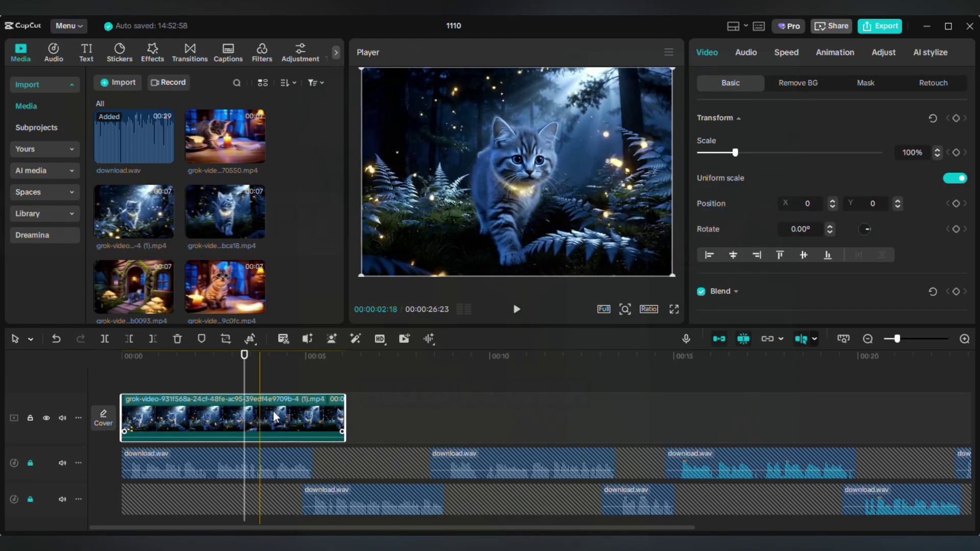
left_click(650, 310)
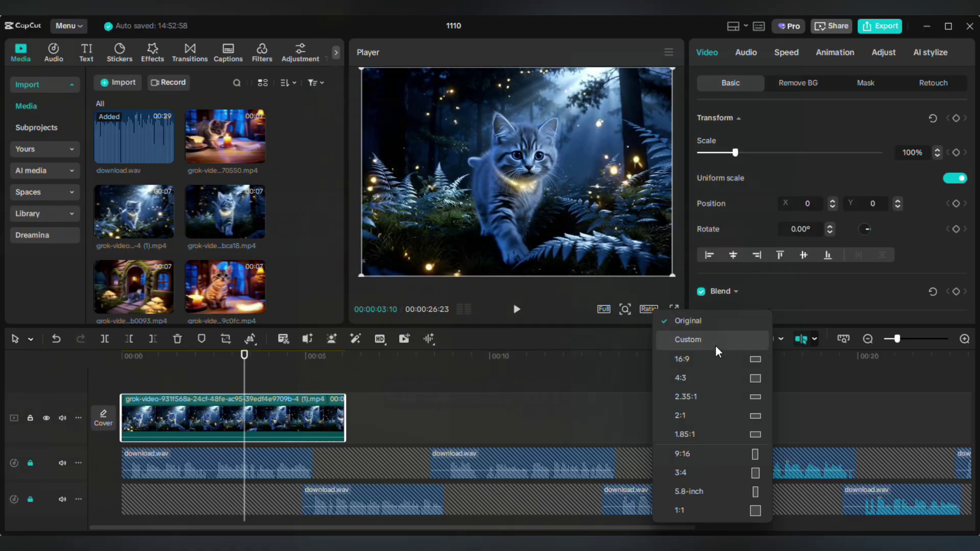
left_click(725, 359)
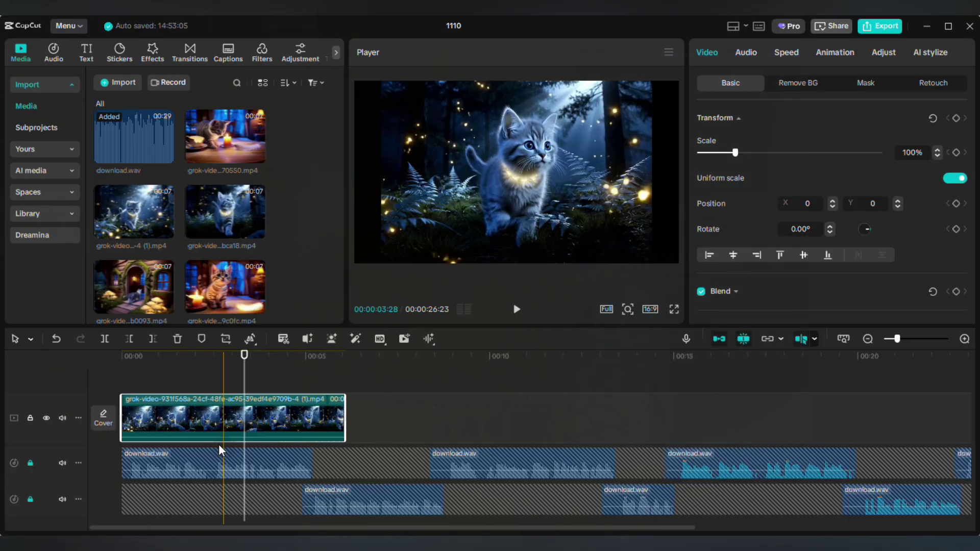
left_click(182, 415)
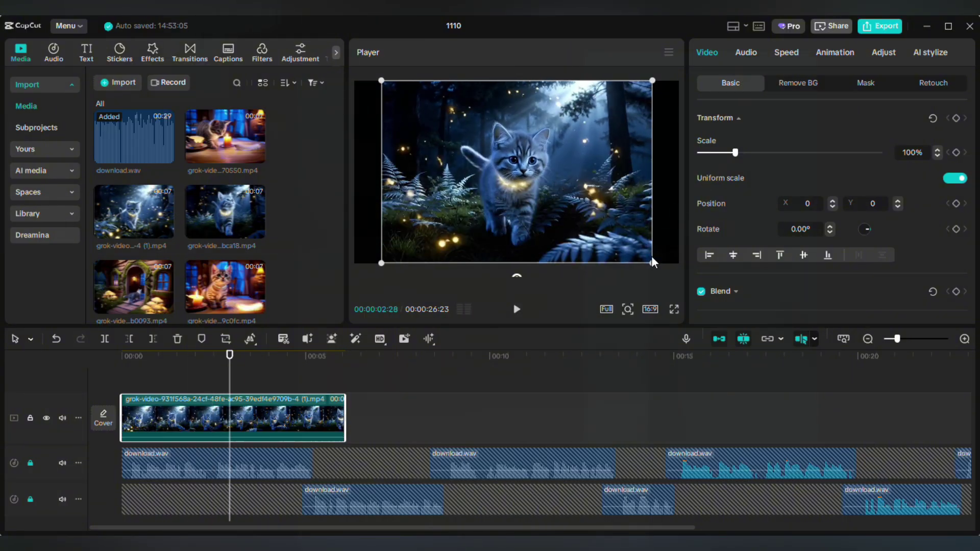
left_click_drag(655, 263, 688, 307)
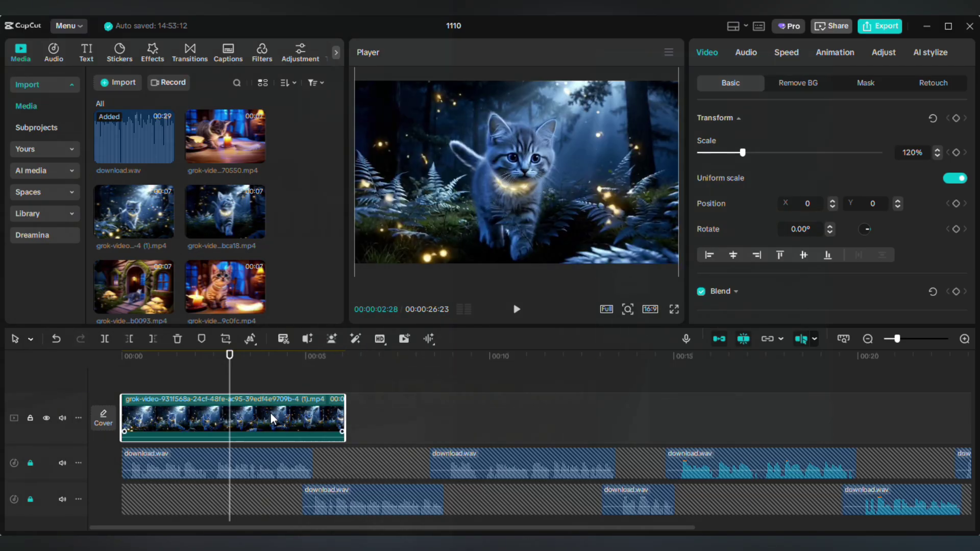
left_click(240, 393)
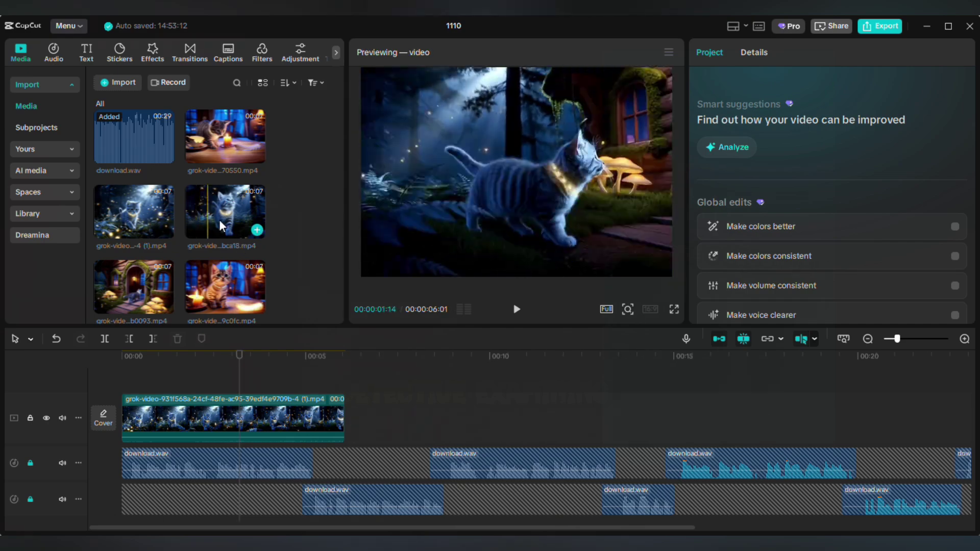
Append the second, cabin doorway and candle kitten clips, deleting the tiny leftover sliver clip
left_click_drag(199, 233, 350, 423)
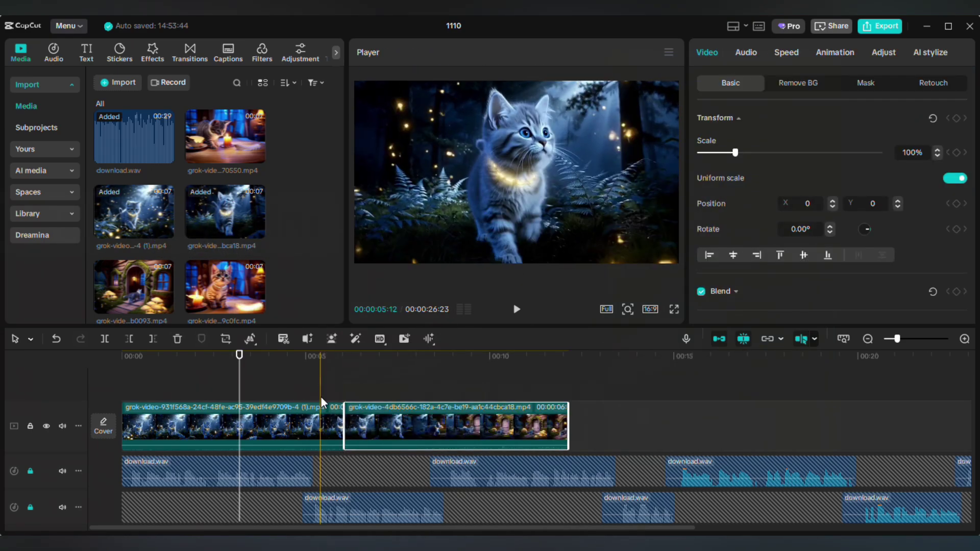
key("space")
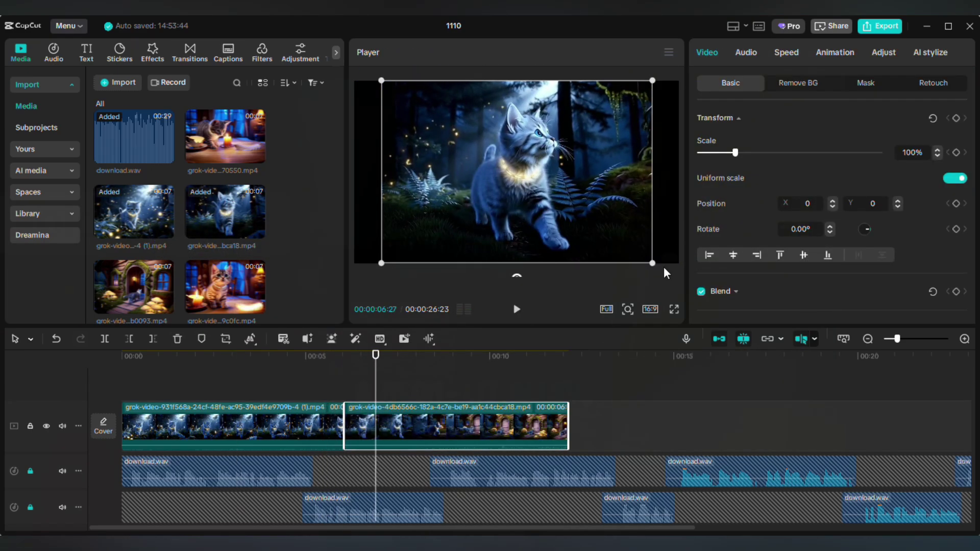
left_click(329, 393)
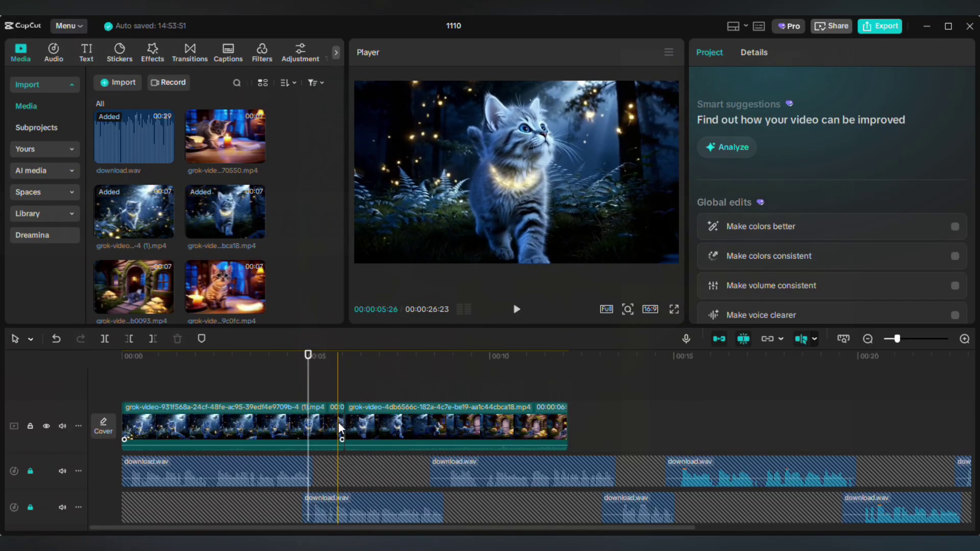
left_click(342, 435)
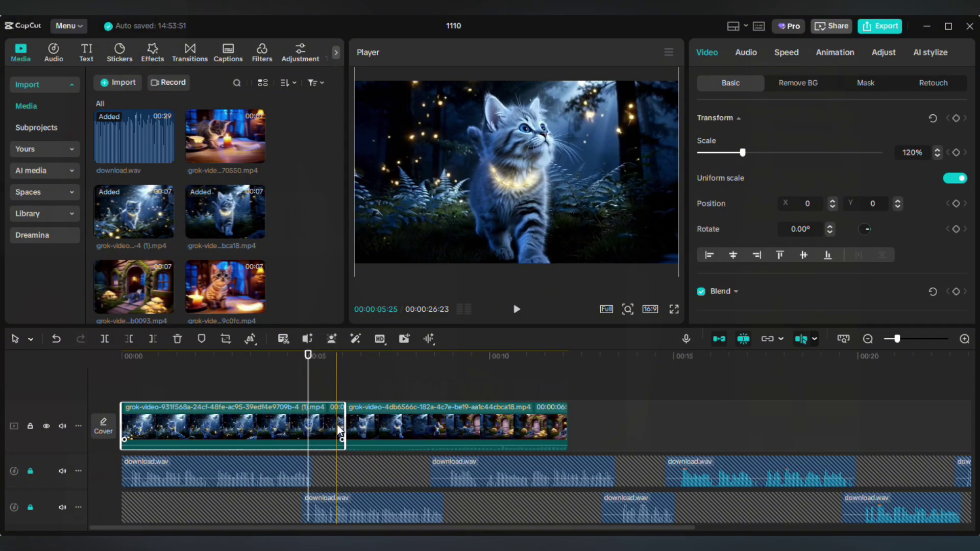
left_click(179, 339)
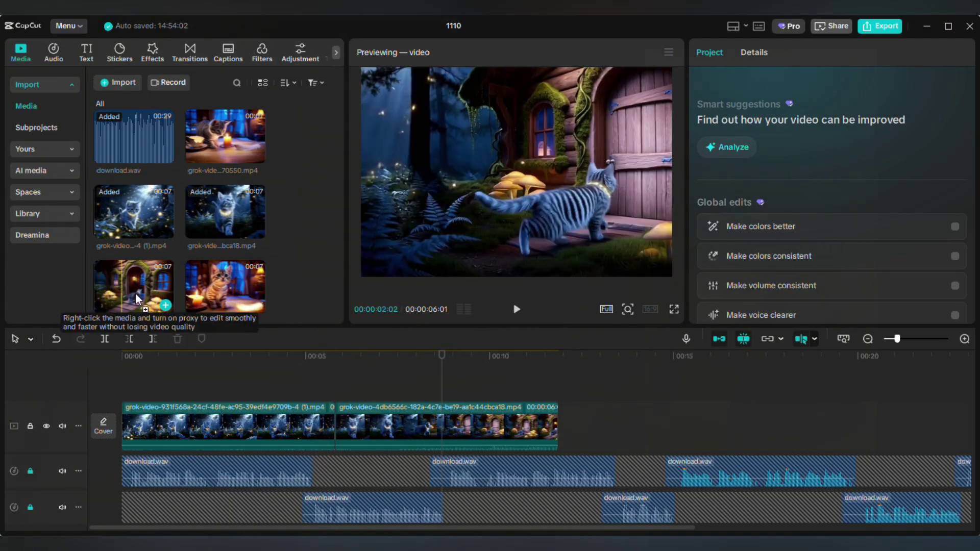
left_click_drag(137, 298, 580, 428)
left_click(256, 305)
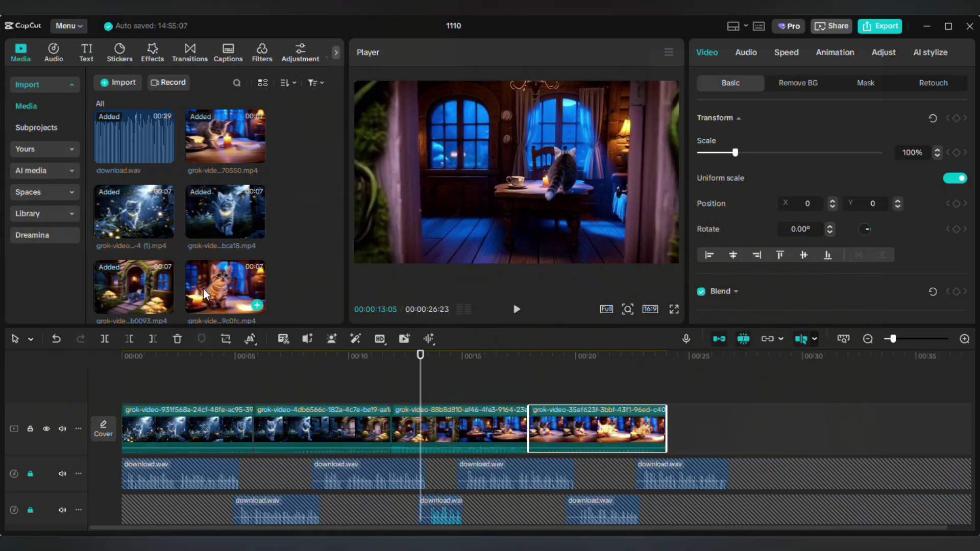
left_click_drag(204, 296, 674, 432)
Trim the start and end edges of the middle clips so the project runs 29:13
left_click(393, 442)
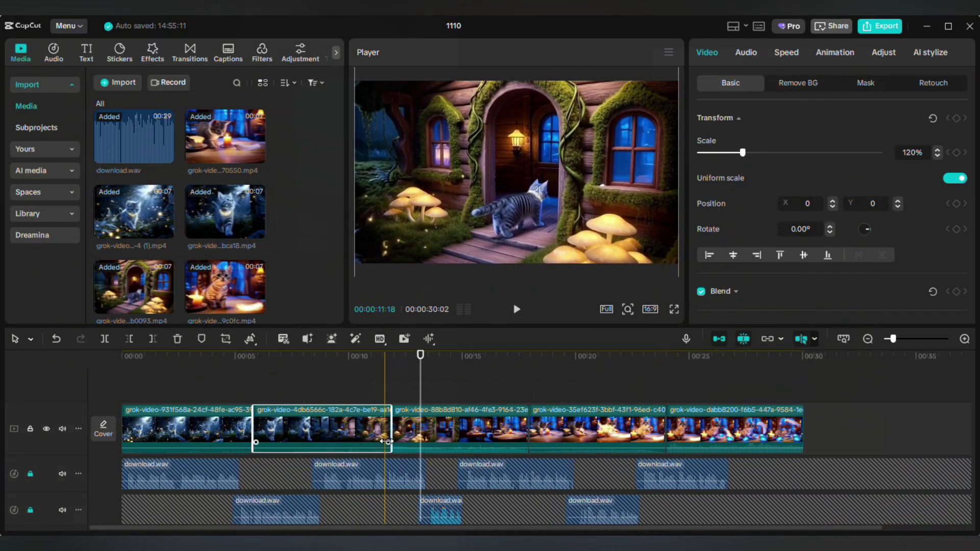
left_click_drag(389, 442, 387, 442)
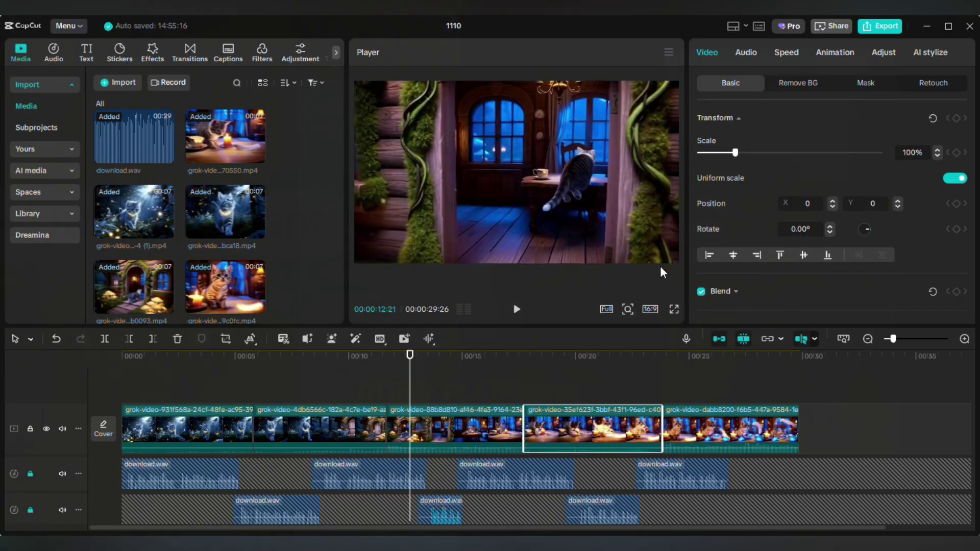
key("space")
left_click(587, 390)
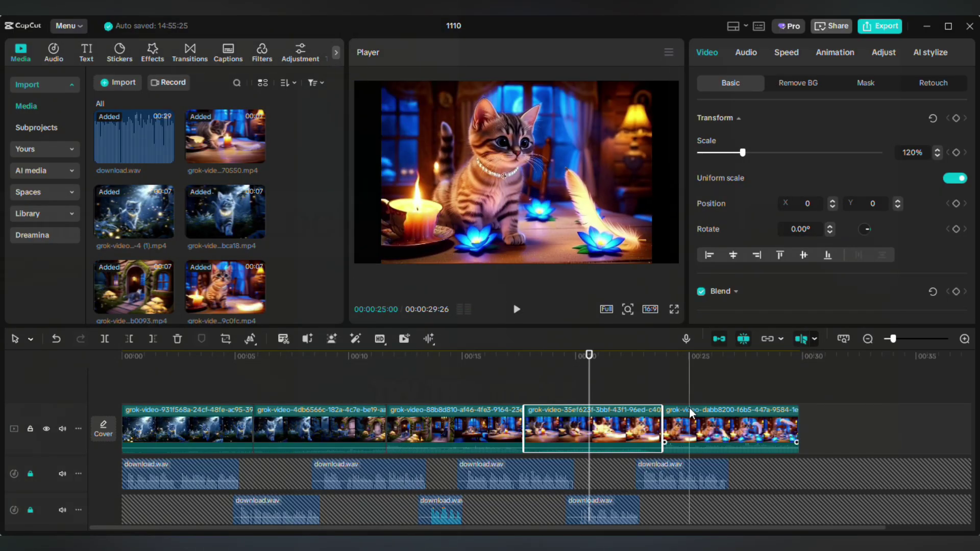
left_click(511, 435)
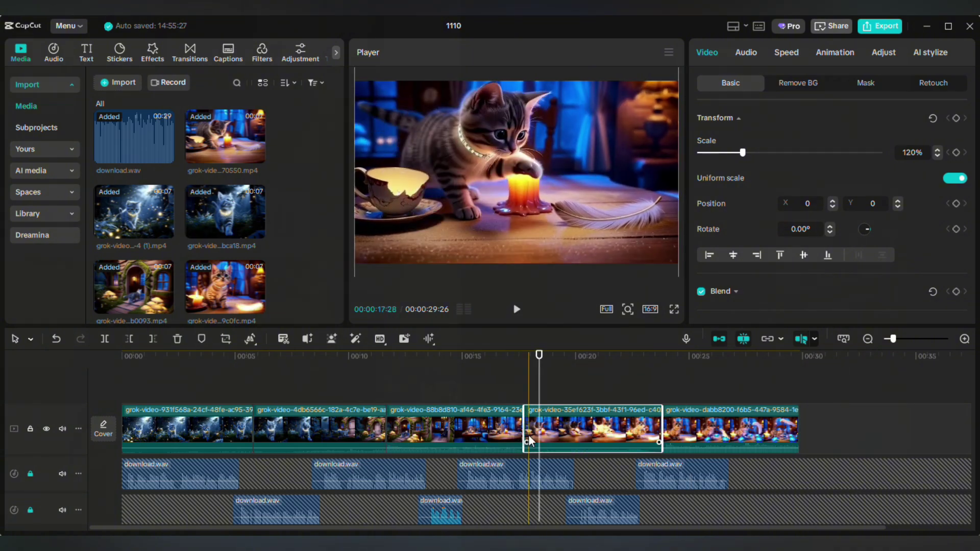
left_click_drag(530, 440, 523, 440)
left_click_drag(652, 440, 655, 440)
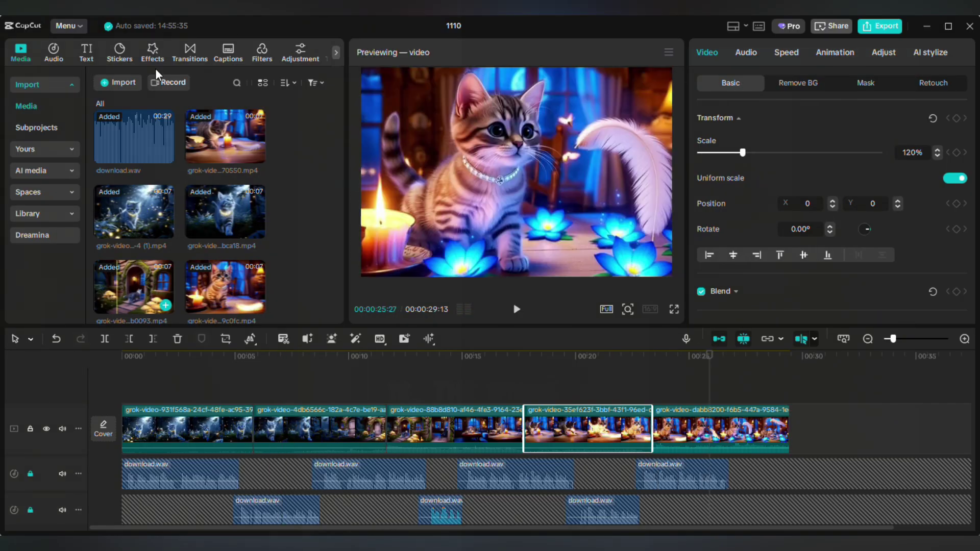
Add the Mix transition between the first two clips and another between the second and third
left_click(190, 53)
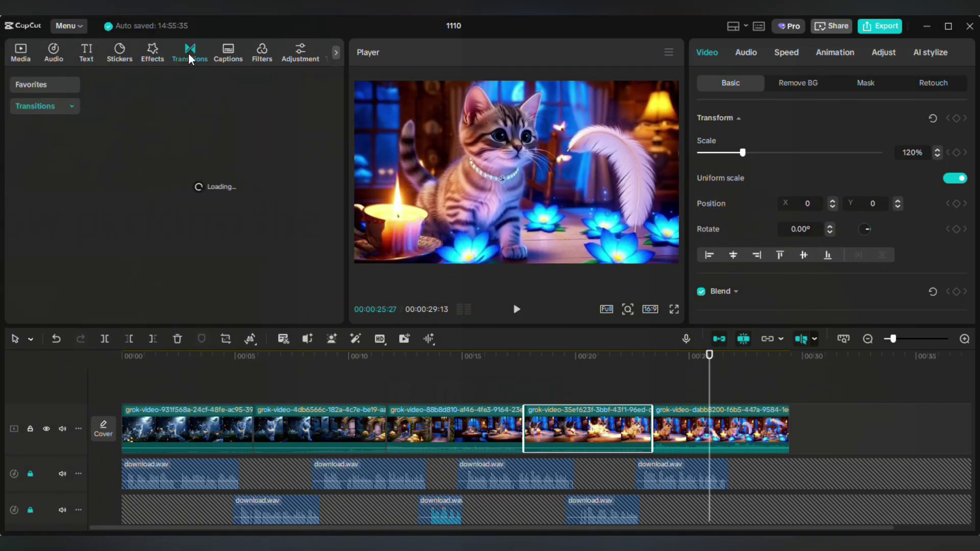
left_click(34, 106)
scroll(245, 245, "down", 10)
left_click_drag(129, 280, 249, 414)
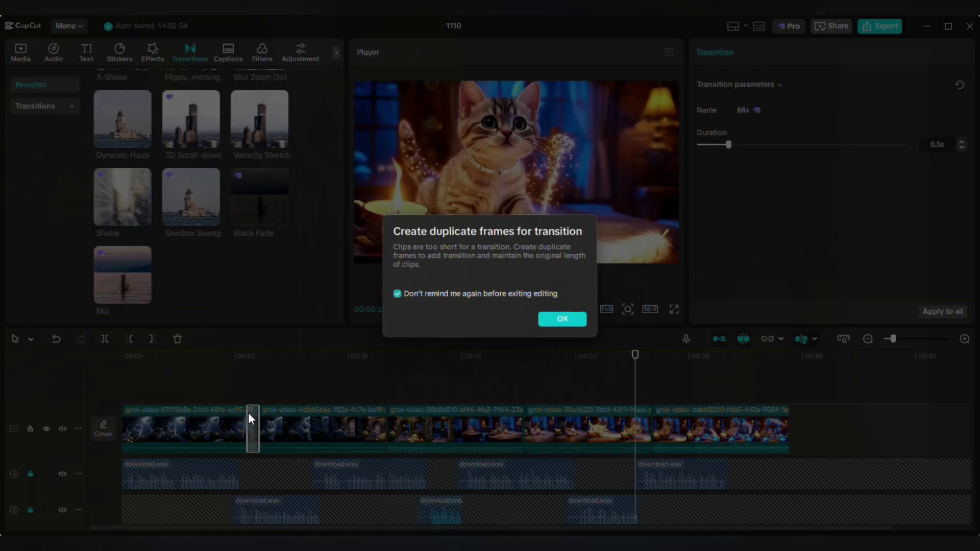
left_click(562, 317)
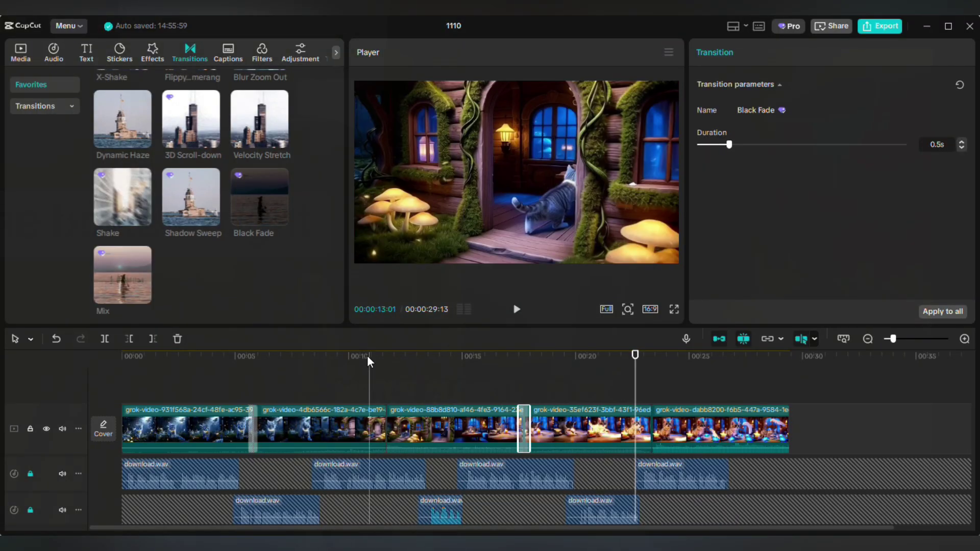
key("space")
left_click(385, 429)
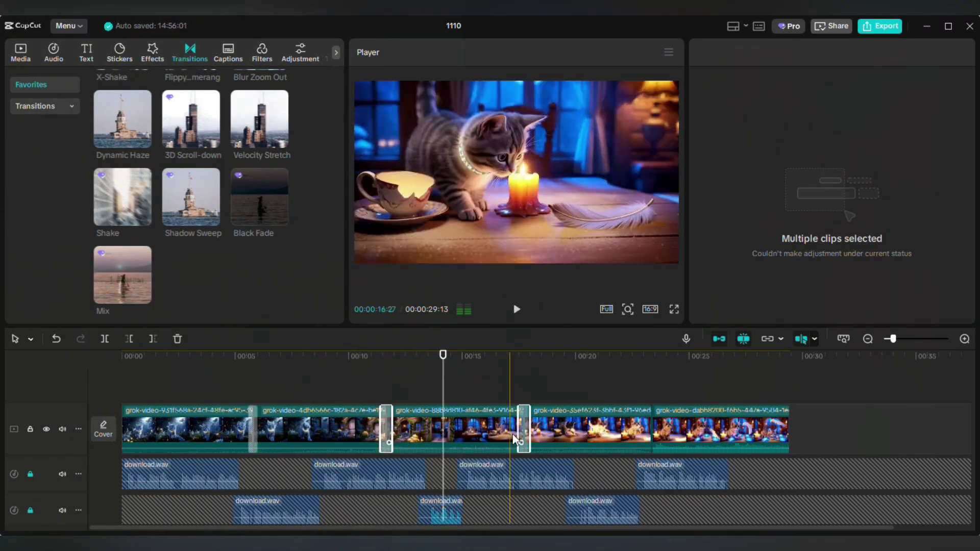
Apply the September Sunset and Rock Gray filters over the kitten clips
left_click(262, 51)
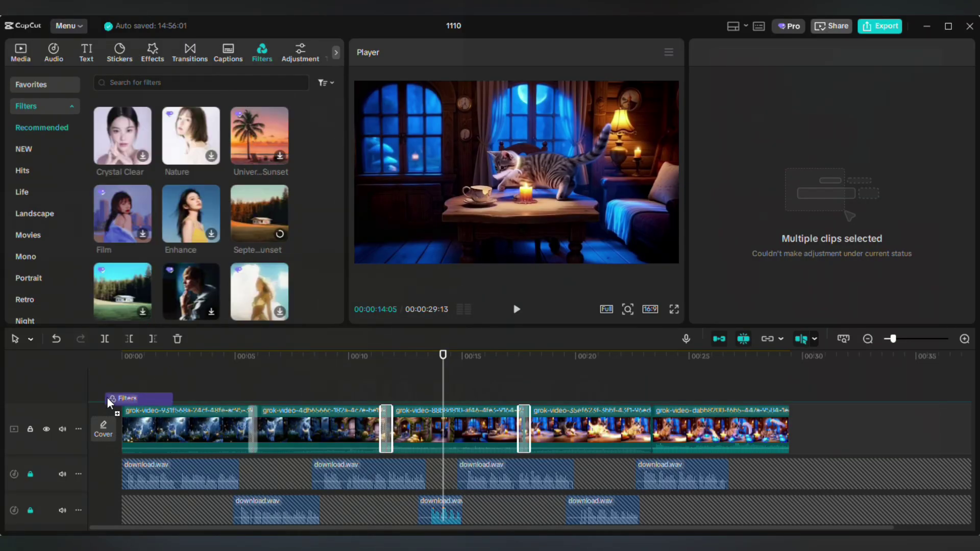
left_click_drag(109, 404, 122, 408)
scroll(191, 214, "down", 5)
left_click_drag(191, 240, 133, 410)
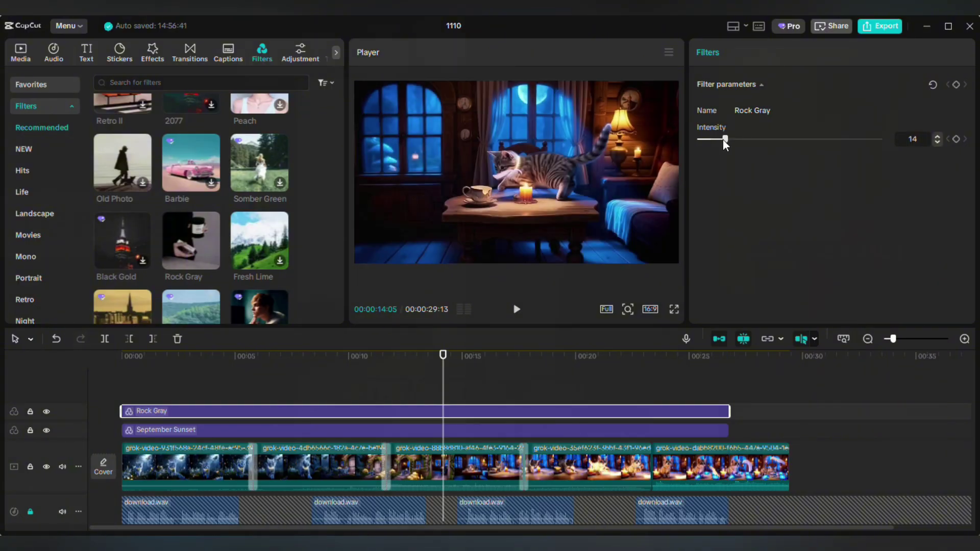
scroll(403, 448, "down", 2)
left_click(694, 424)
key("space")
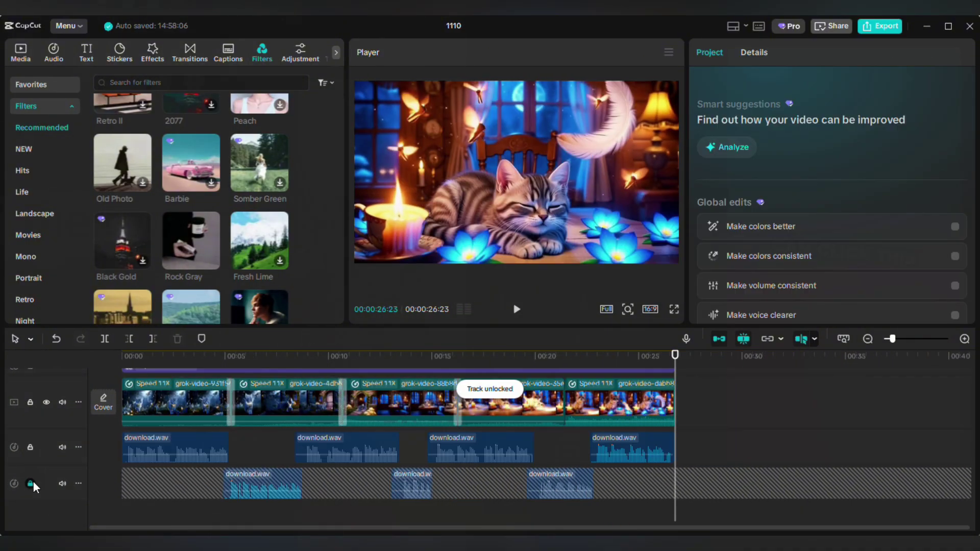
Merge all the download.wav narration pieces into one compound clip
left_click(560, 483)
left_click_drag(735, 511, 168, 434)
right_click(169, 449)
left_click(229, 435)
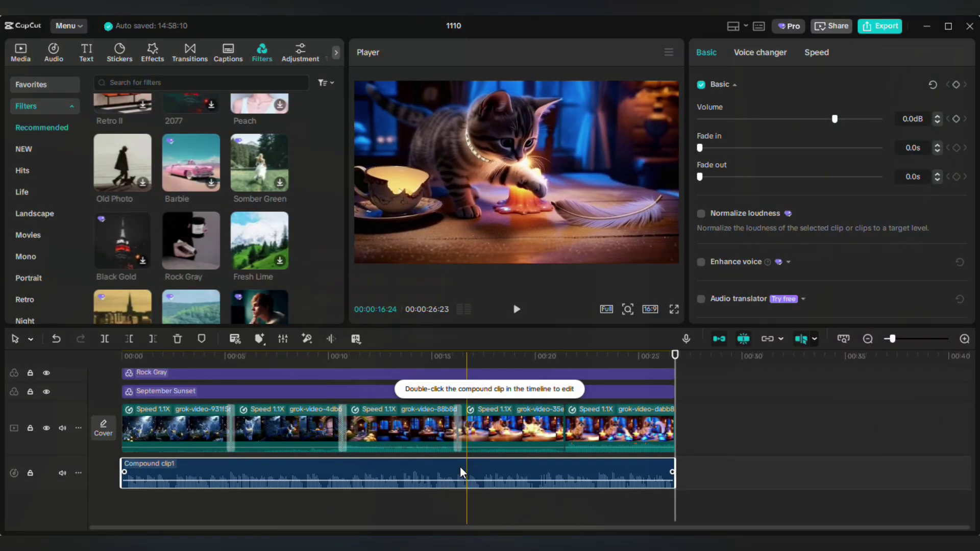
Bring up the Text > Auto captions options with the playhead near the start
left_click(135, 356)
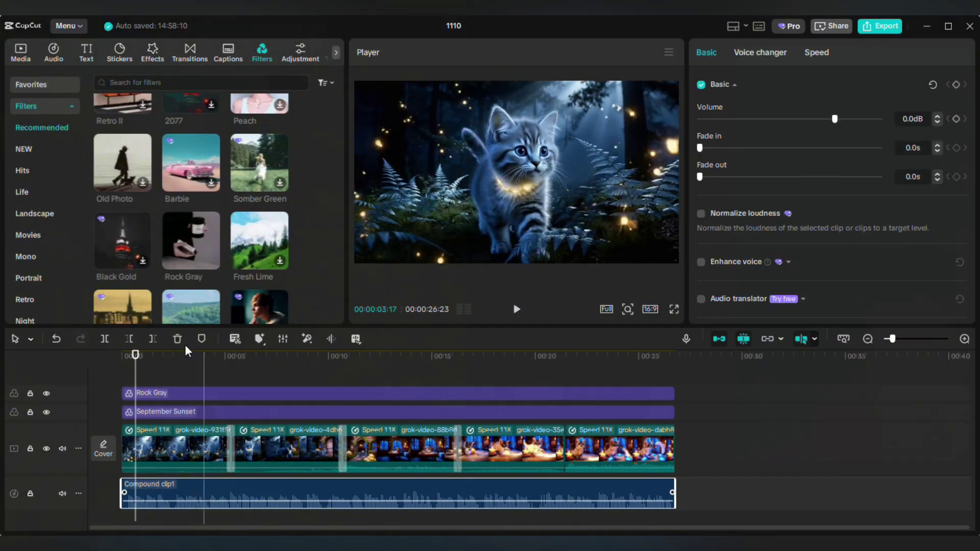
left_click(84, 59)
left_click(57, 171)
left_click(308, 312)
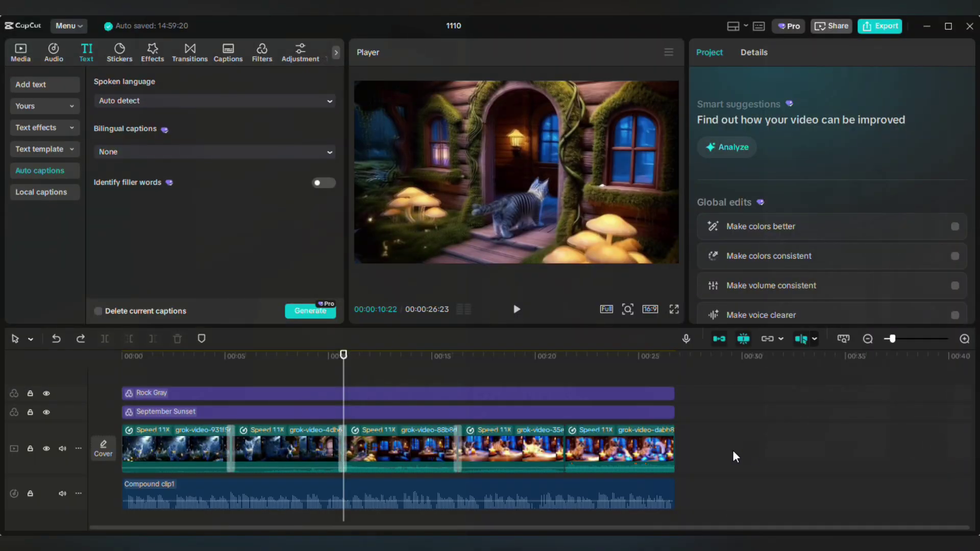
Generate auto captions from the Compound clip1 narration and browse the caption style templates
key("ctrl+a")
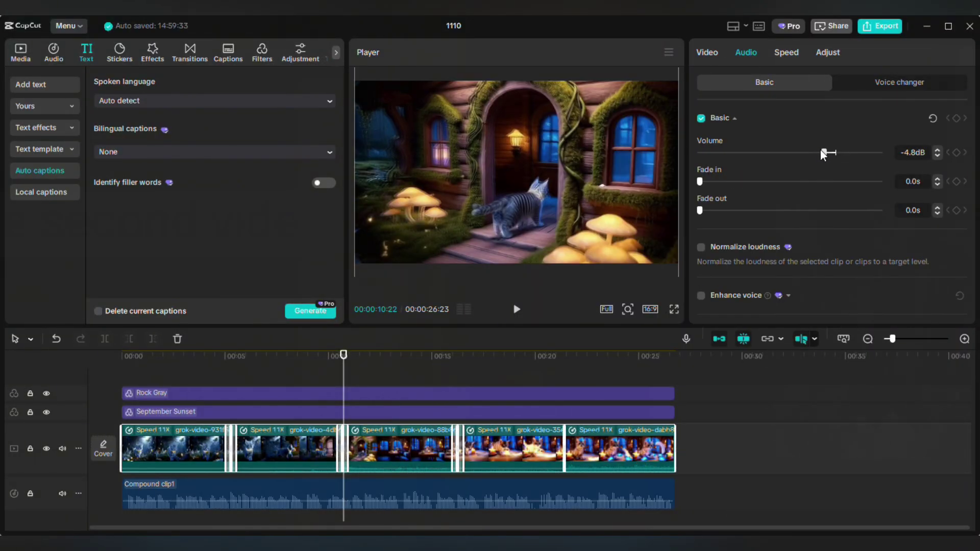
left_click(316, 501)
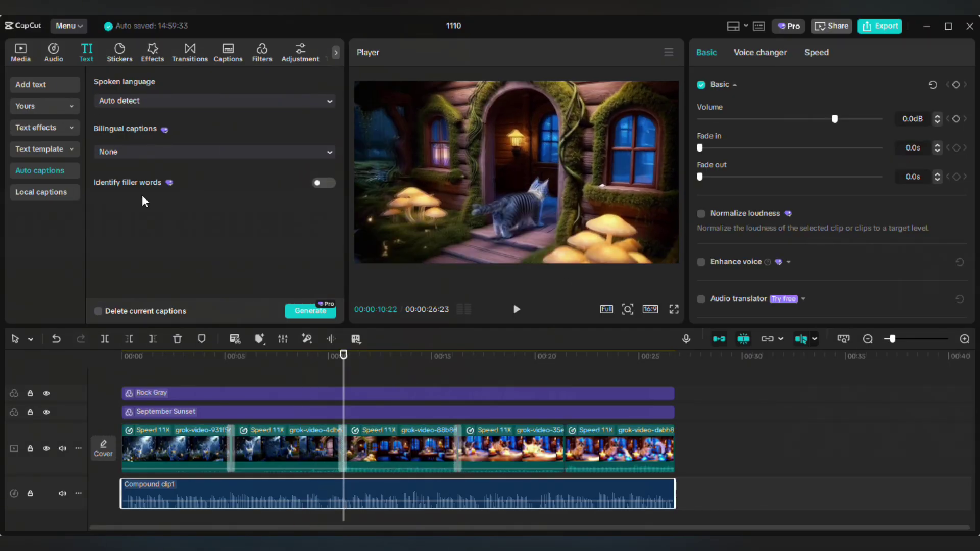
left_click(297, 311)
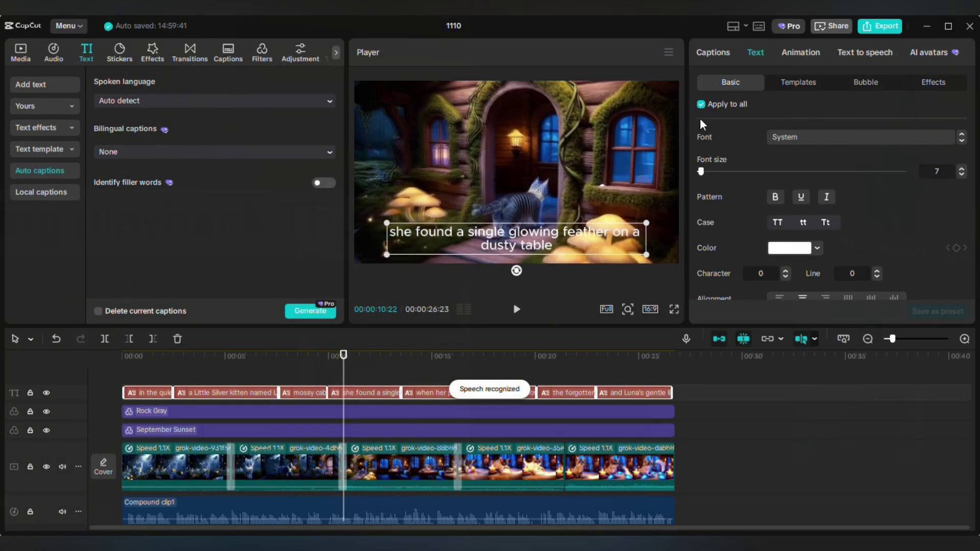
left_click(789, 82)
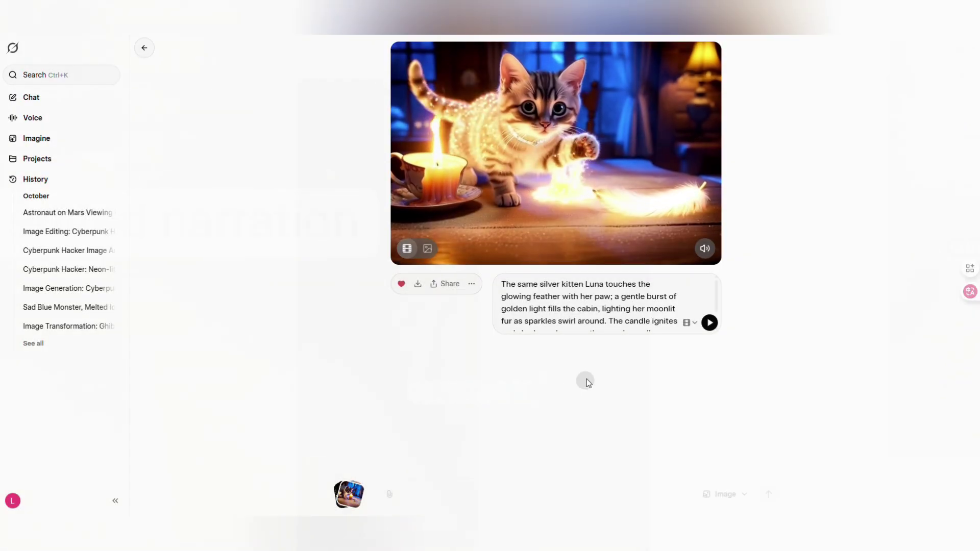
Scroll the Grok Imagine gallery and click the 'Type to imagine' box for a new video prompt
mouse_move(621, 195)
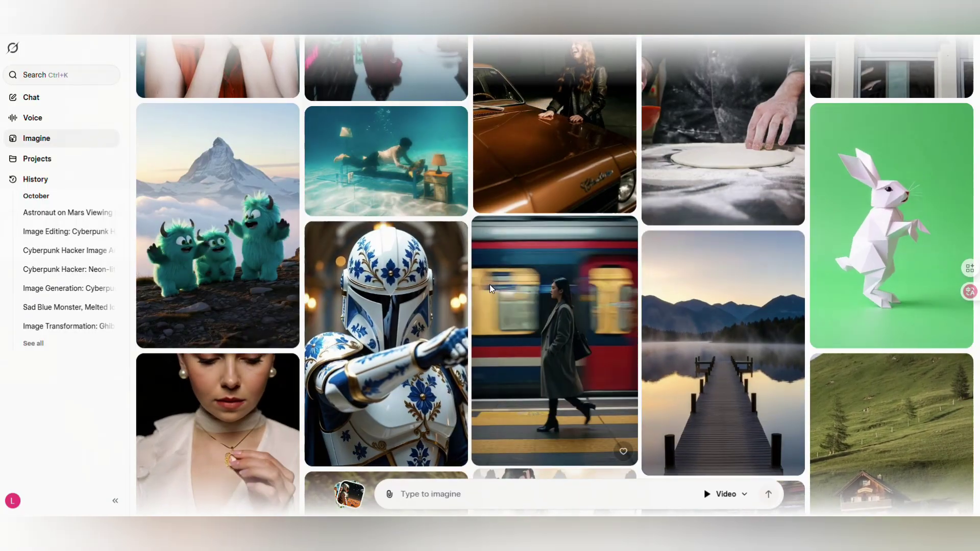
scroll(490, 289, "down", 2)
left_click(447, 495)
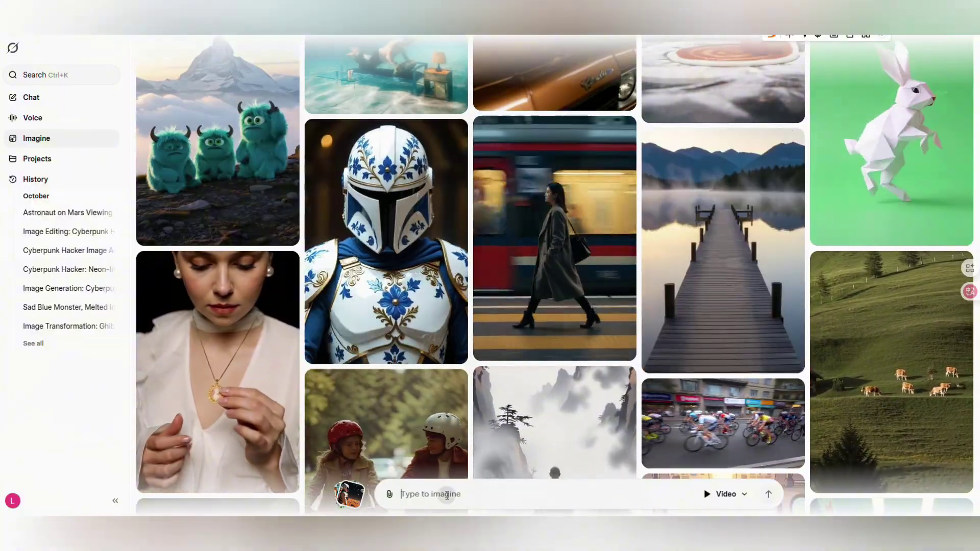